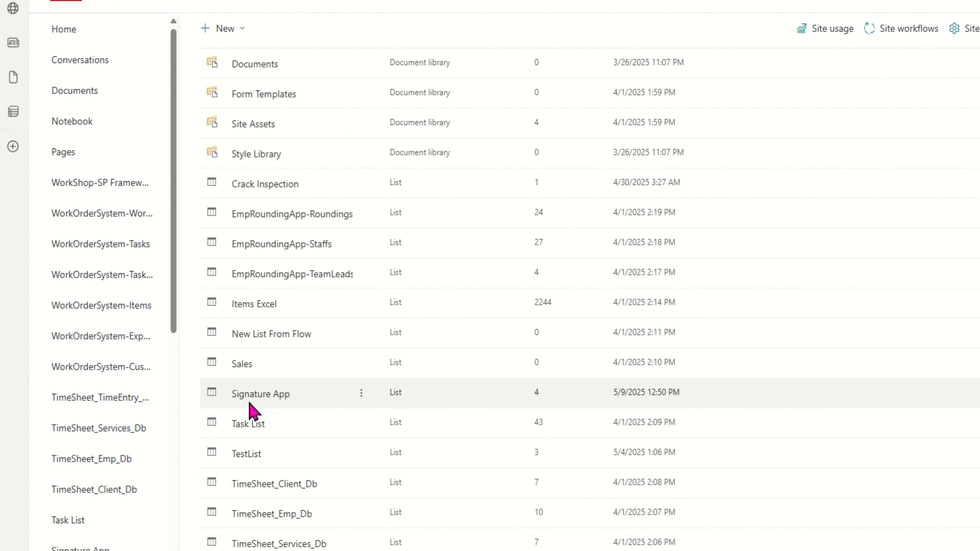
From Active sites, close the Demo Site details panel and start creating a new site.
left_click(248, 429)
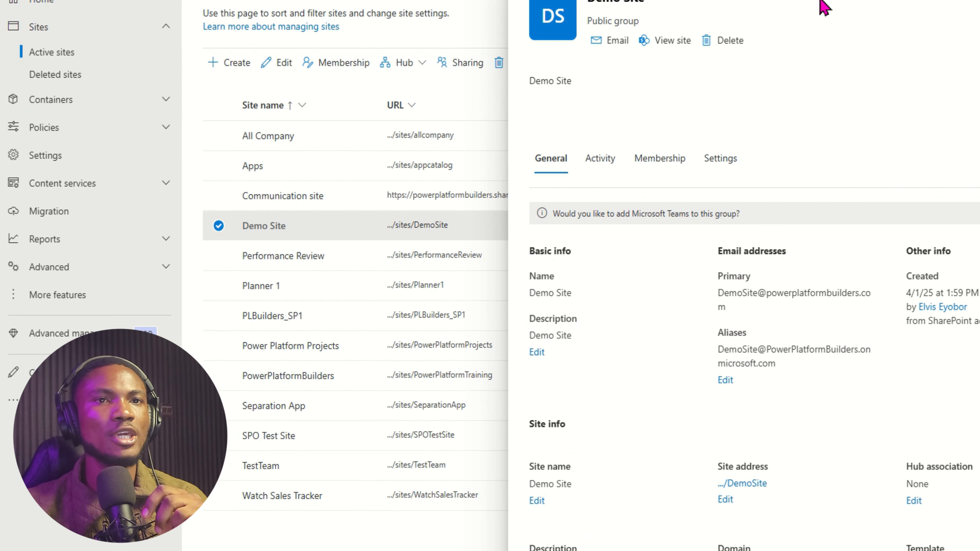
left_click(977, 1)
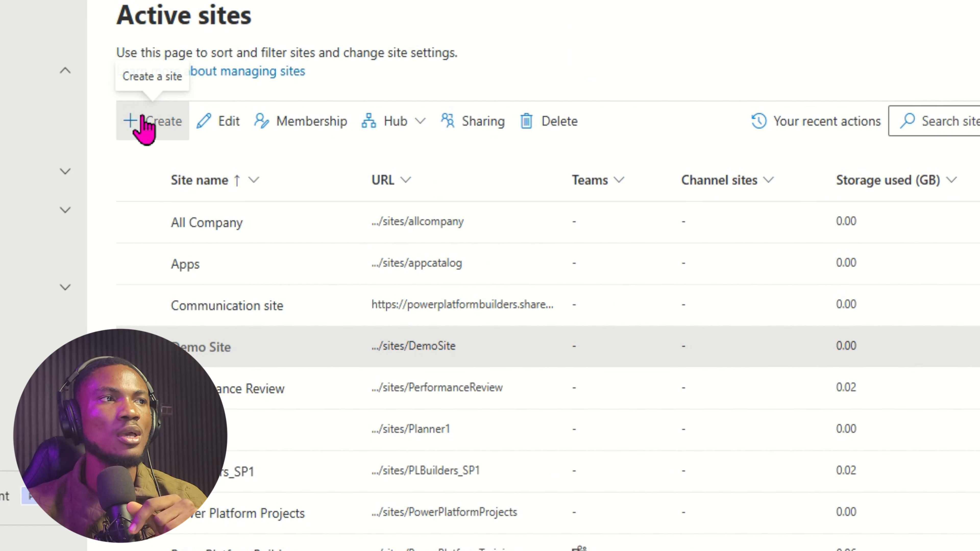
left_click(143, 126)
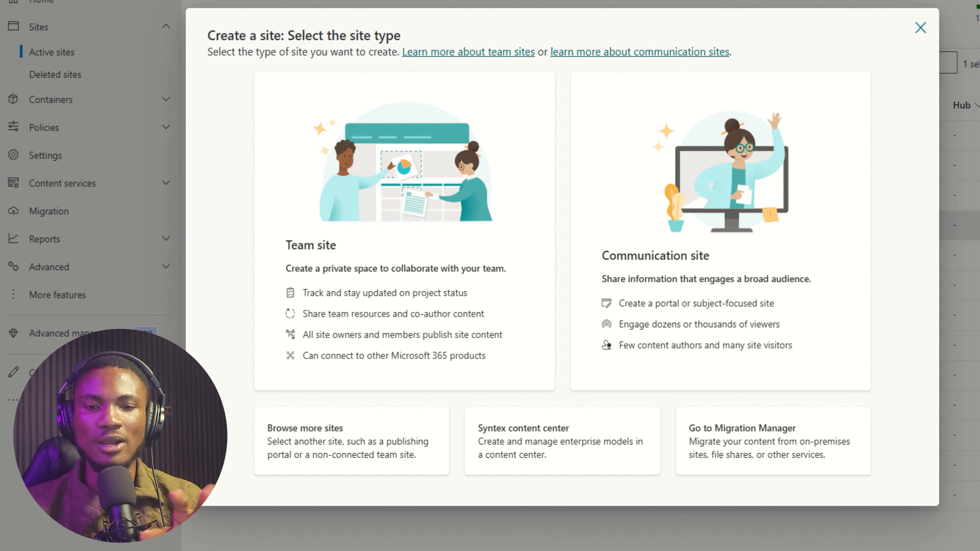
Choose Team site and preview Microsoft's Employee onboarding team template.
left_click(427, 255)
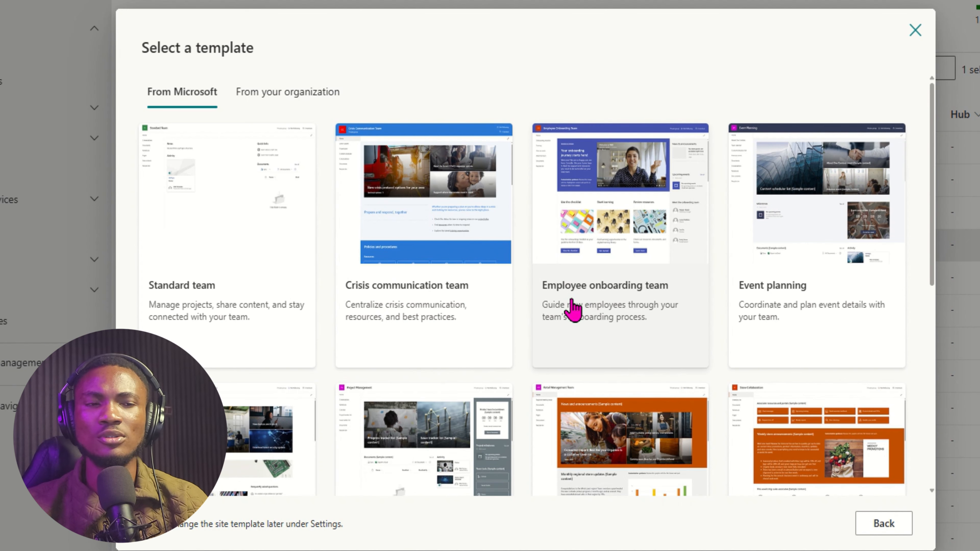
scroll(671, 271, "down", 5)
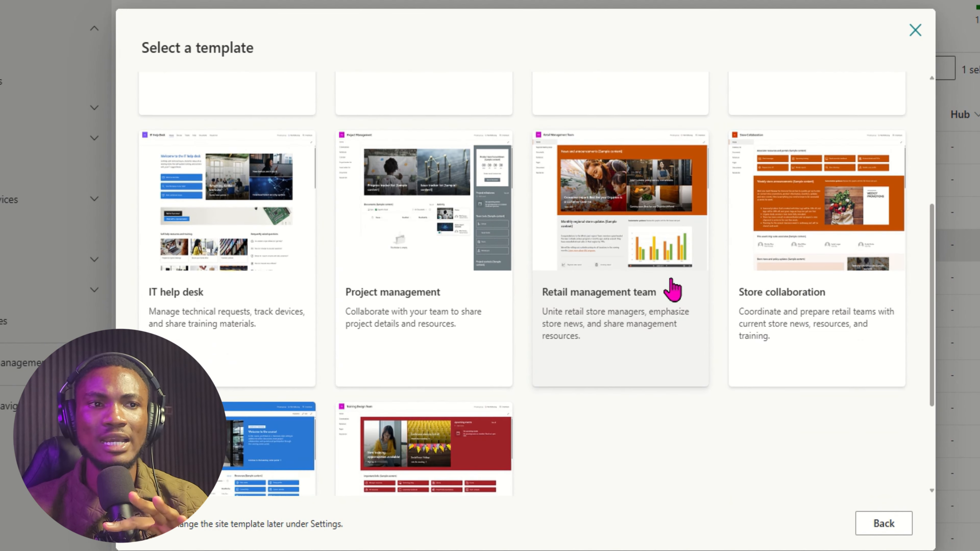
scroll(379, 404, "down", 3)
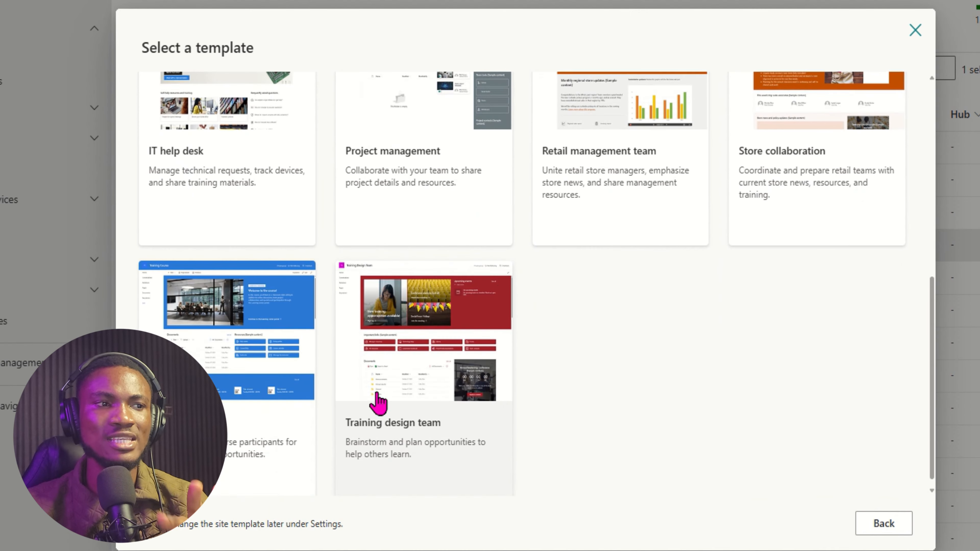
scroll(543, 273, "up", 8)
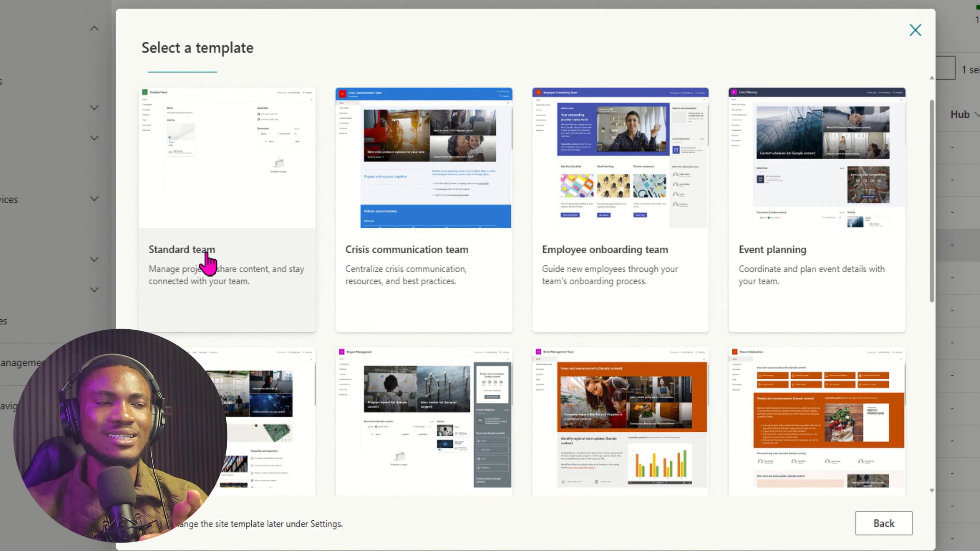
scroll(455, 255, "down", 5)
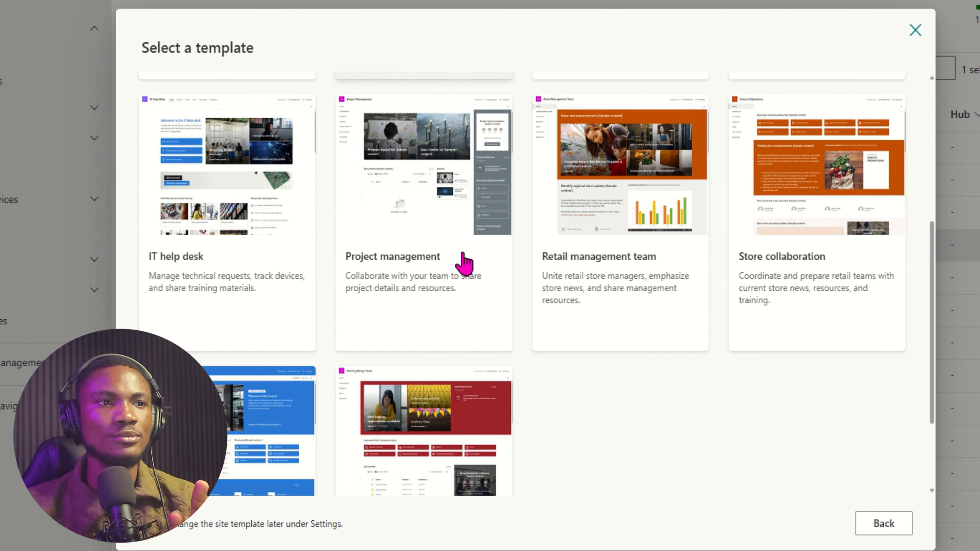
scroll(464, 263, "up", 5)
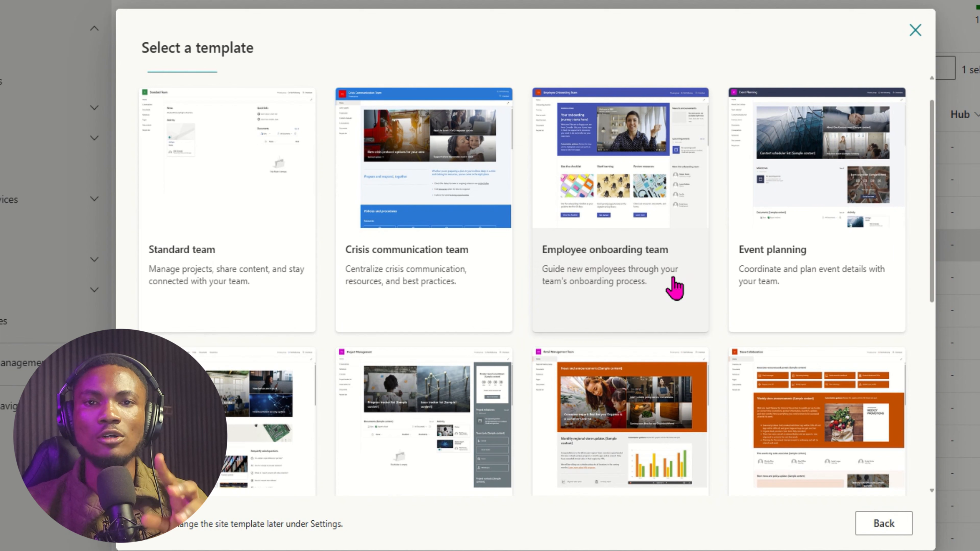
left_click(628, 204)
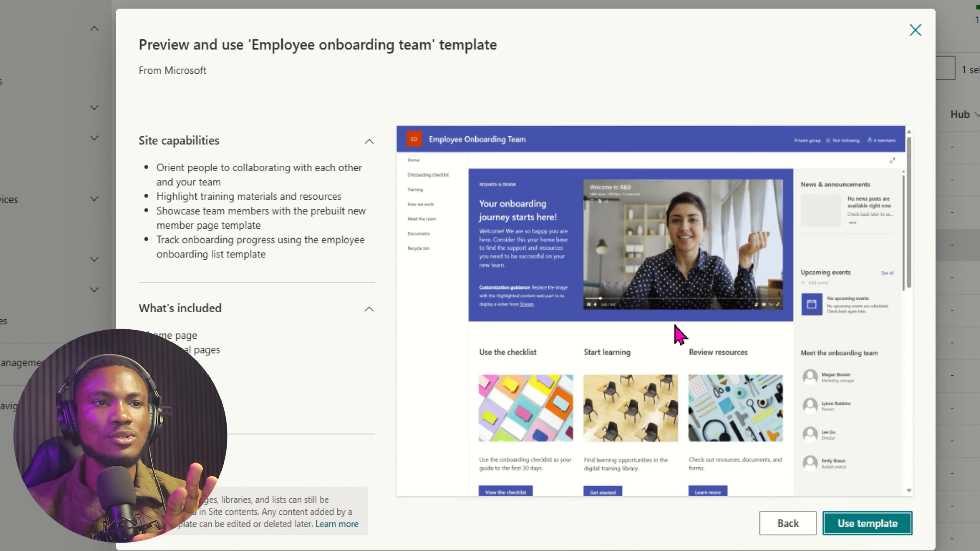
Apply the Employee onboarding template and name the site 'Employee Info'.
left_click(878, 522)
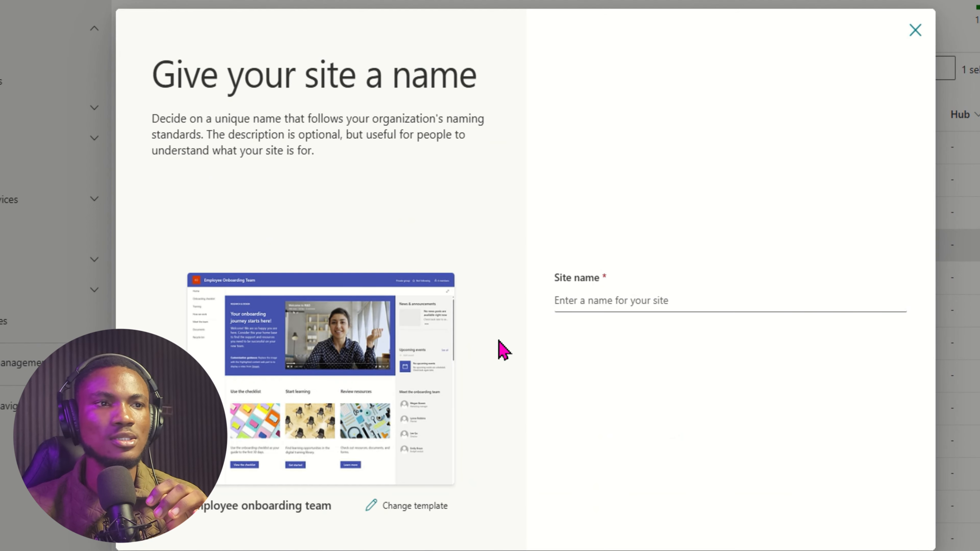
left_click(615, 298)
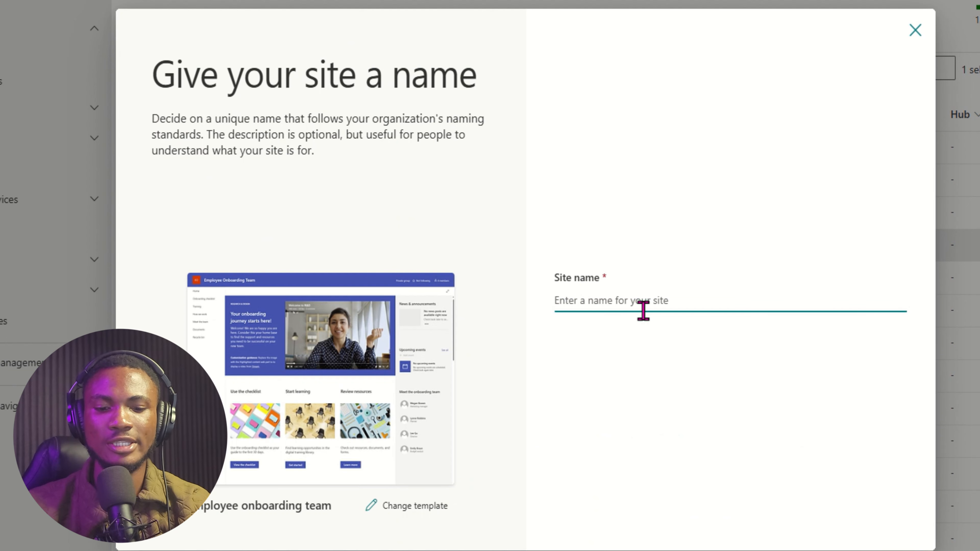
type("E")
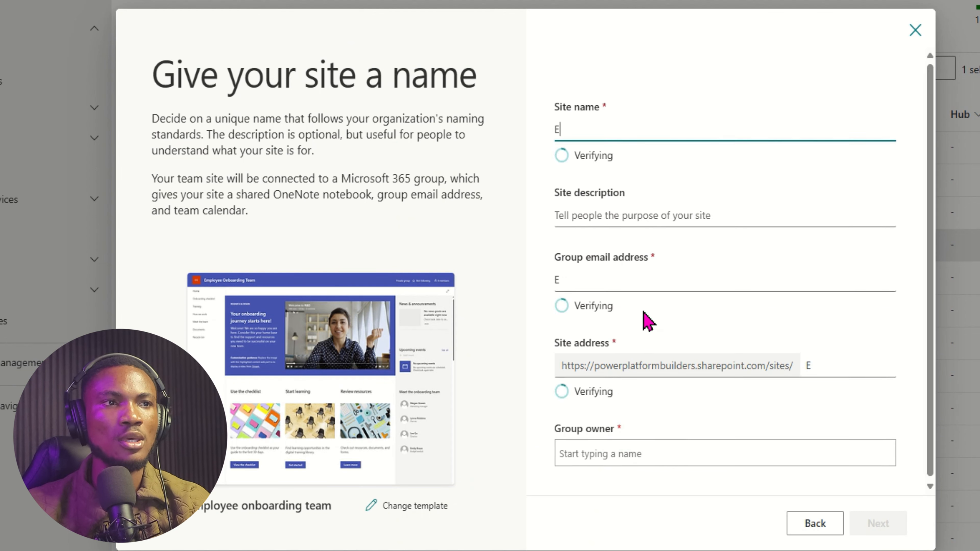
type("mployeein")
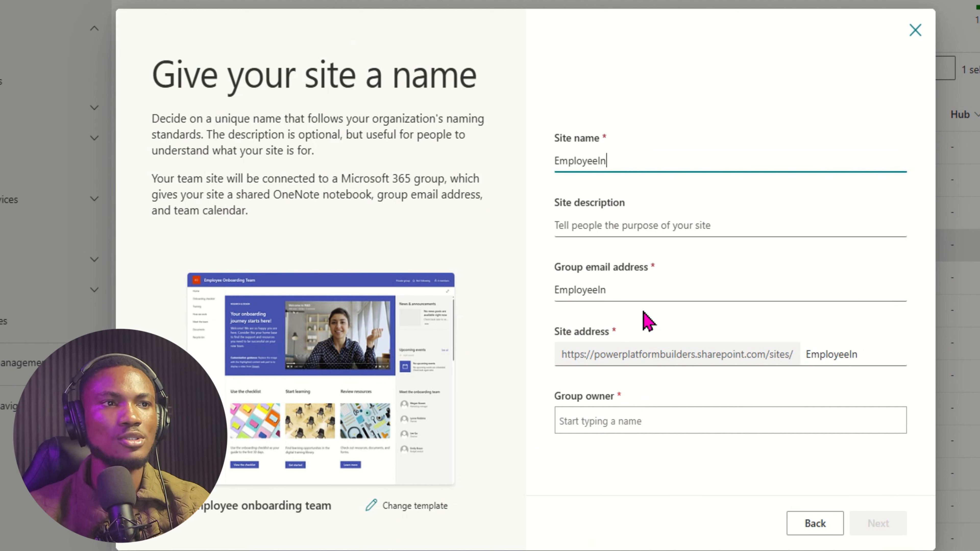
key("BackSpace")
key("BackSpace")
type("Info")
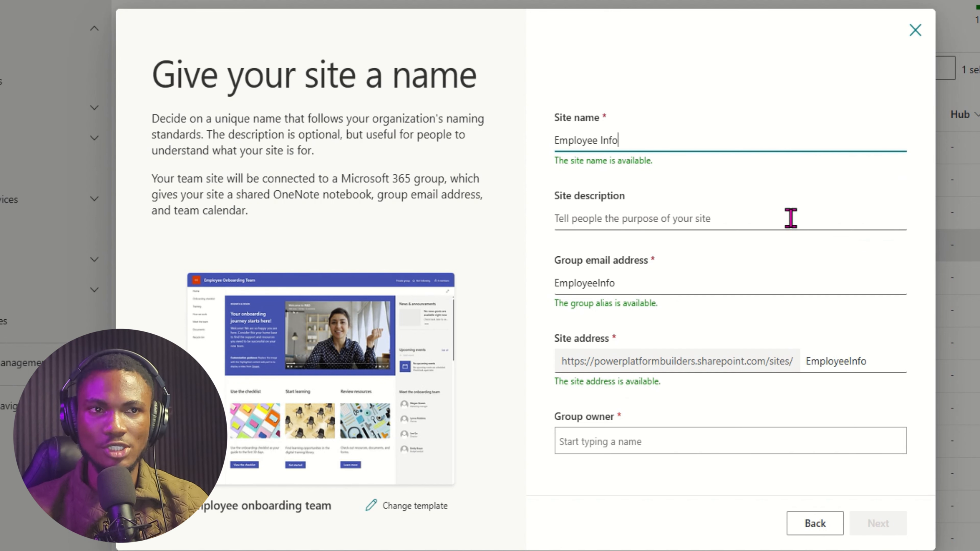
Describe the site as storing information about employees and assign the suggested person as group owner.
left_click(607, 220)
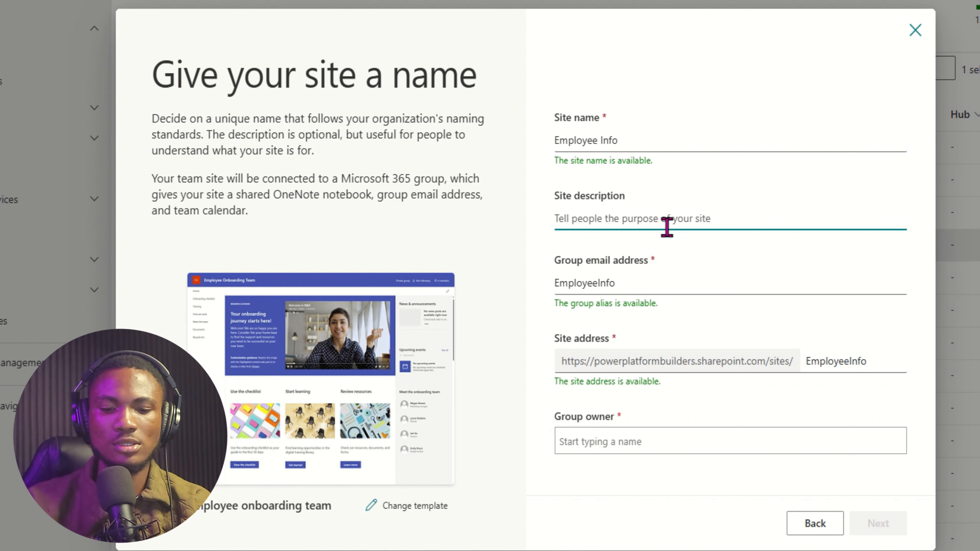
type("This would store information about employees in my organization")
left_click(597, 441)
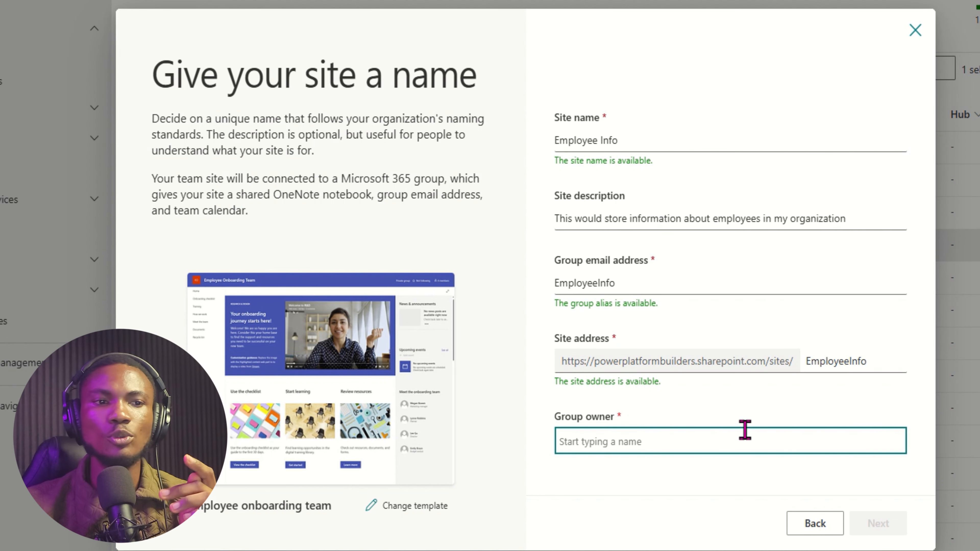
type("elvis")
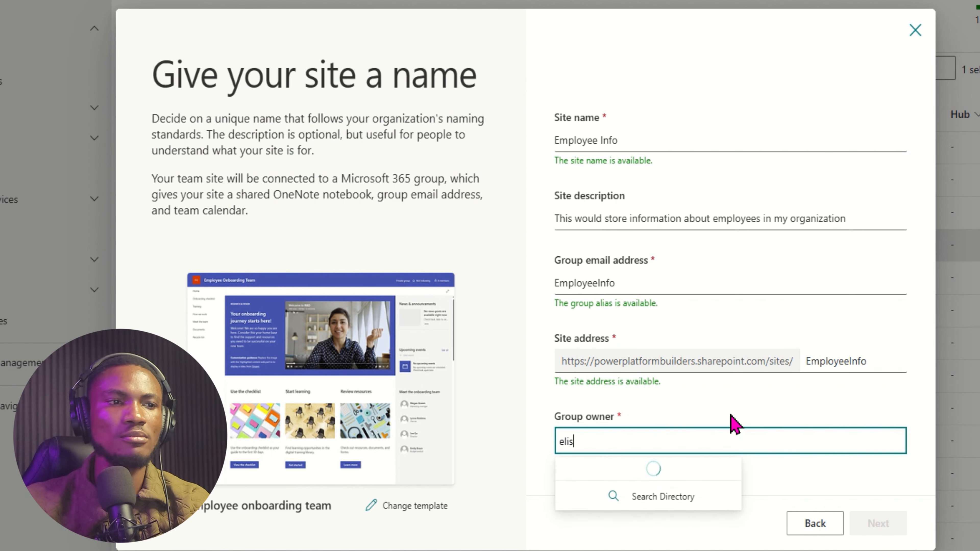
left_click(656, 473)
left_click(869, 519)
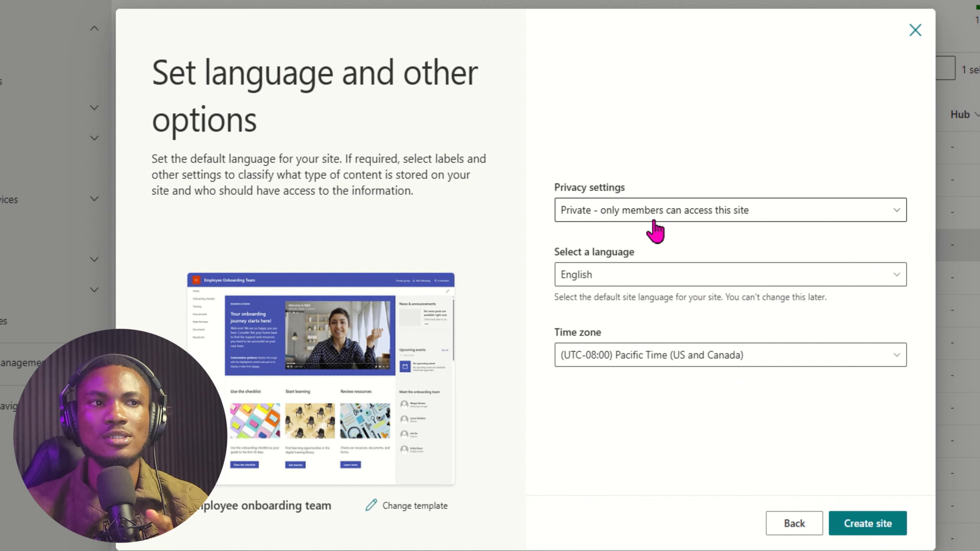
Keep the Employee Info site's privacy set to Private and create the site.
left_click(656, 210)
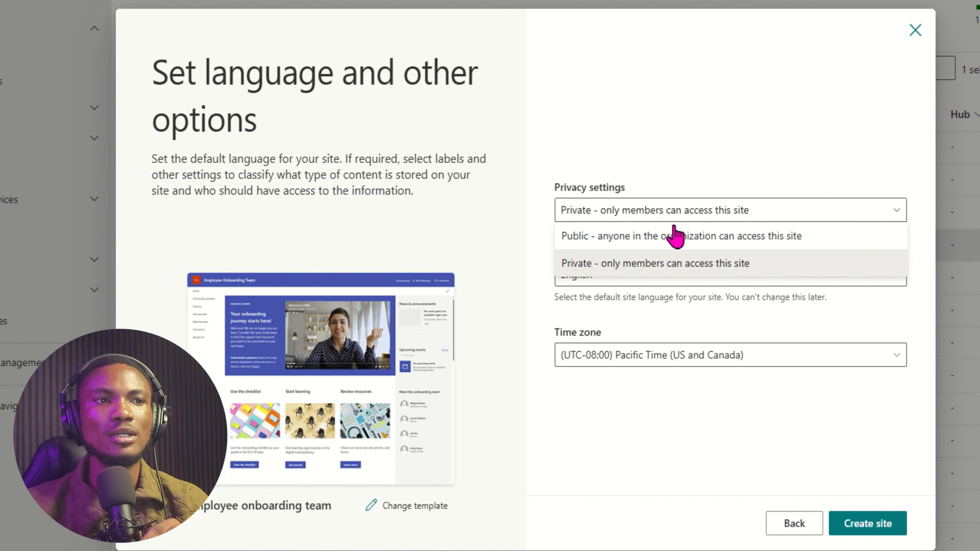
left_click(747, 210)
left_click(719, 213)
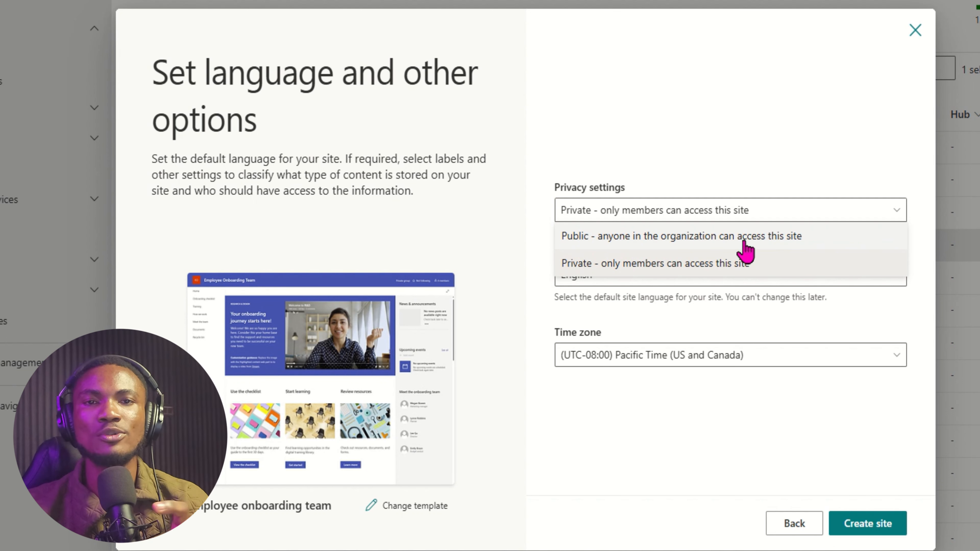
left_click(714, 186)
left_click(689, 208)
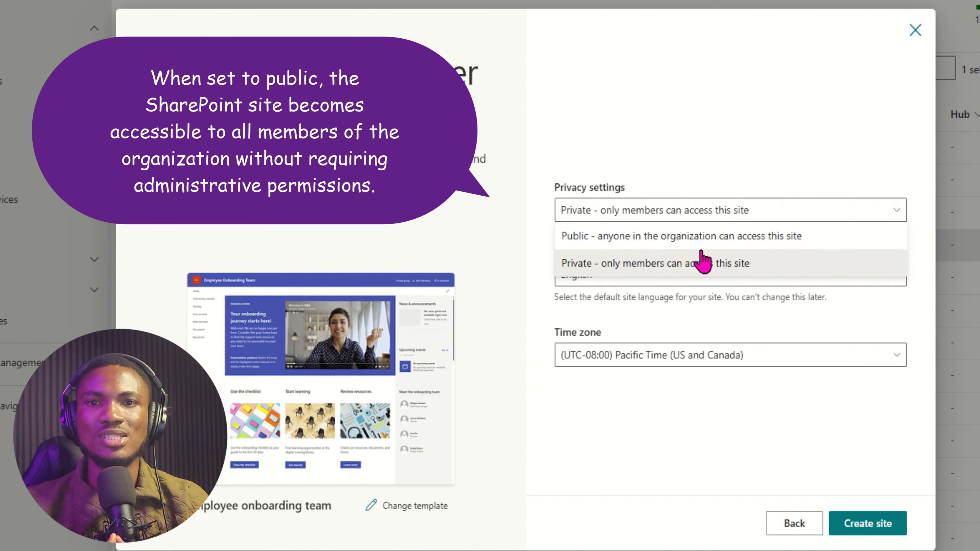
left_click(703, 263)
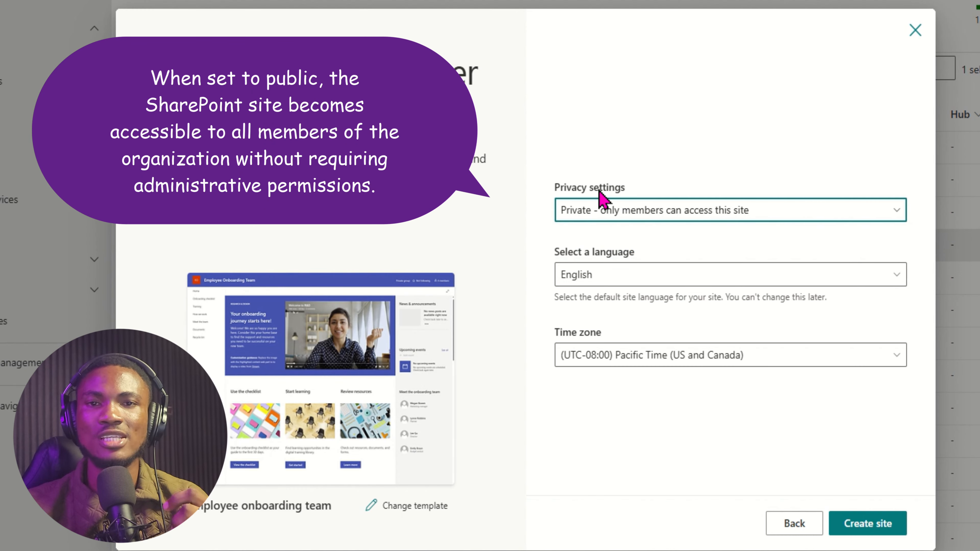
left_click(887, 537)
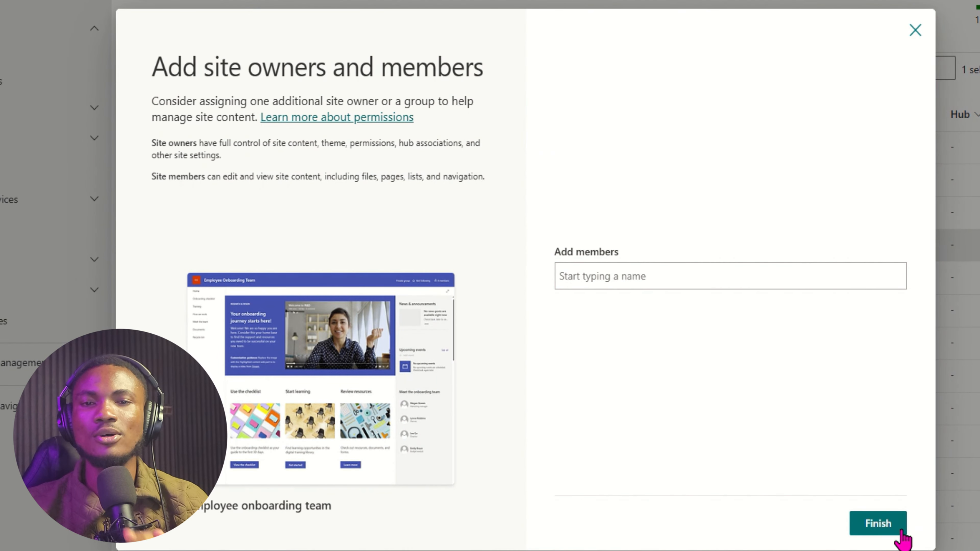
Finish without adding members and open Employee Info's details, highlighting its creation date.
left_click(886, 533)
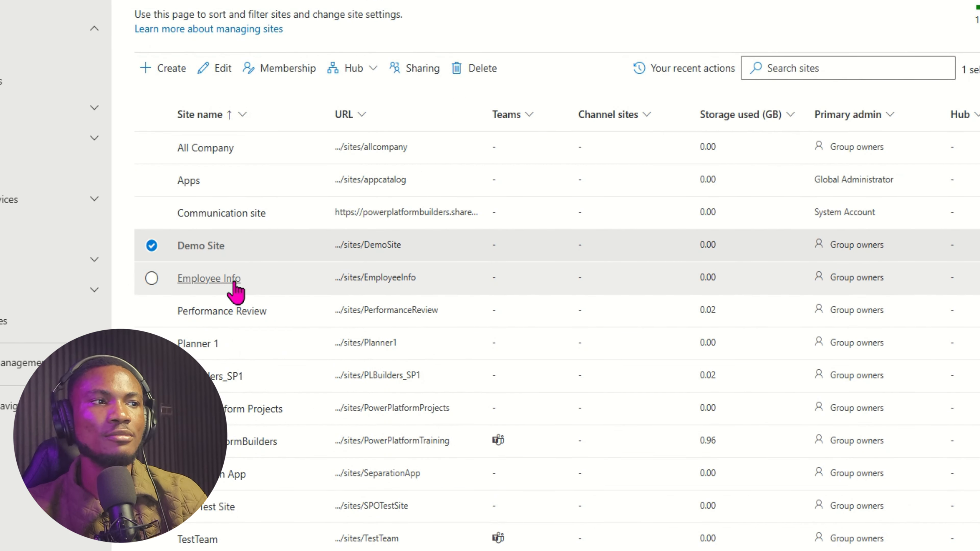
left_click(217, 279)
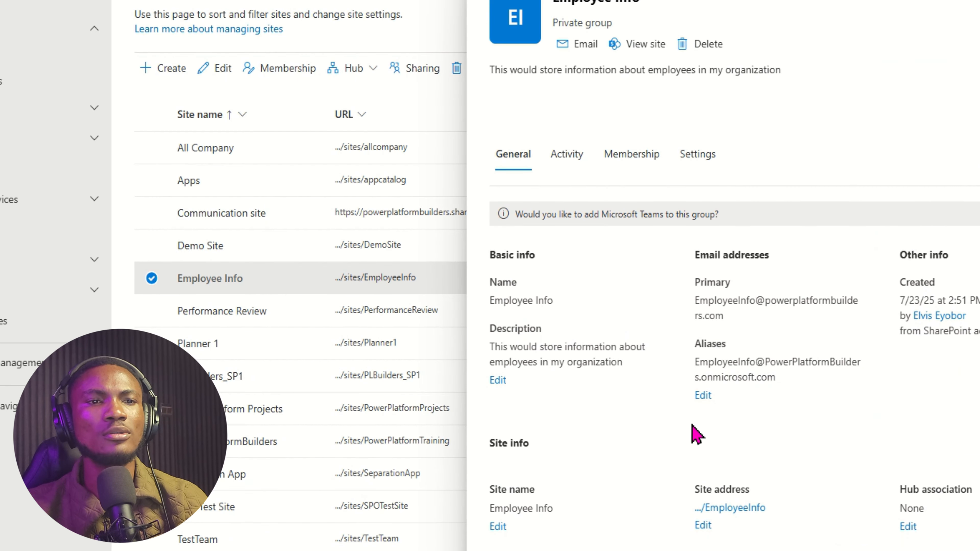
left_click_drag(900, 301, 918, 311)
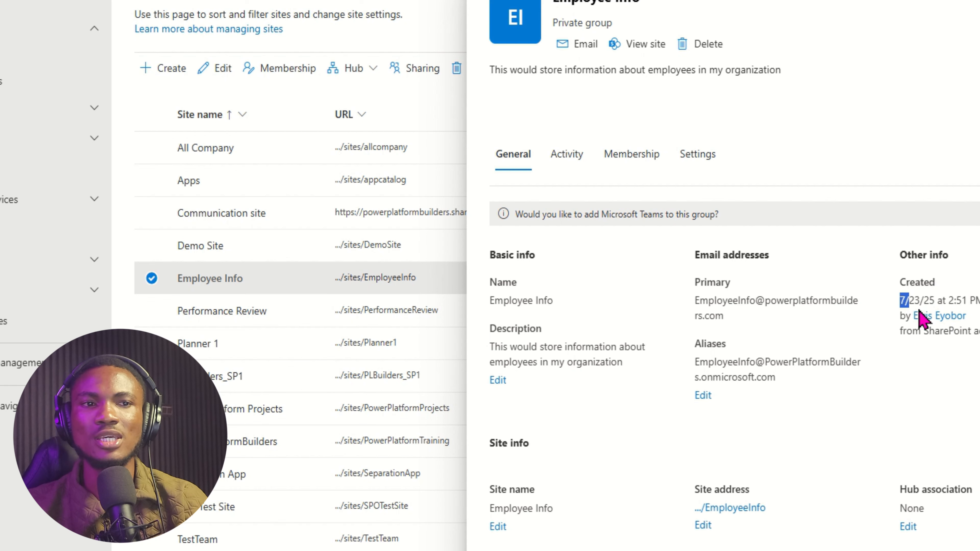
Open the Employee Info site, browse its home page, and go to its Documents library.
left_click(731, 508)
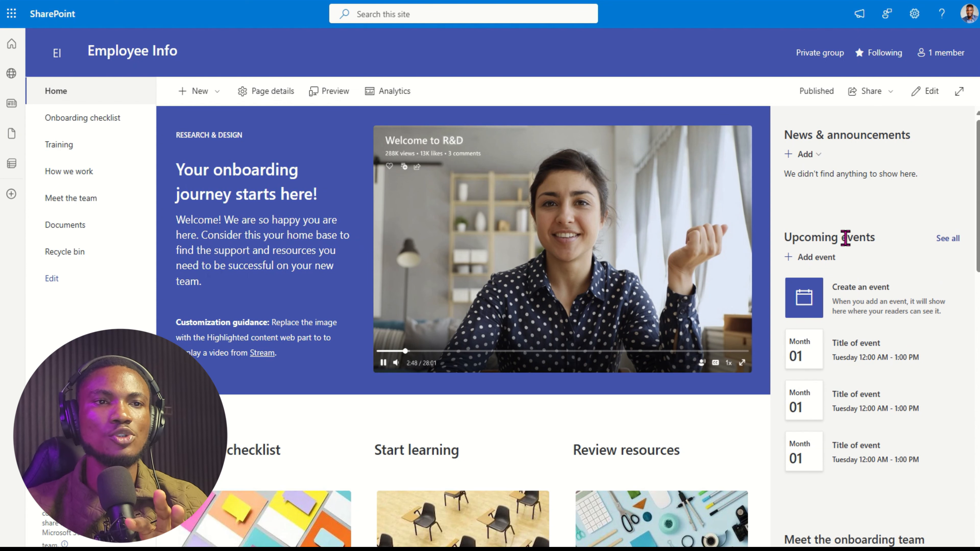
scroll(845, 237, "down", 5)
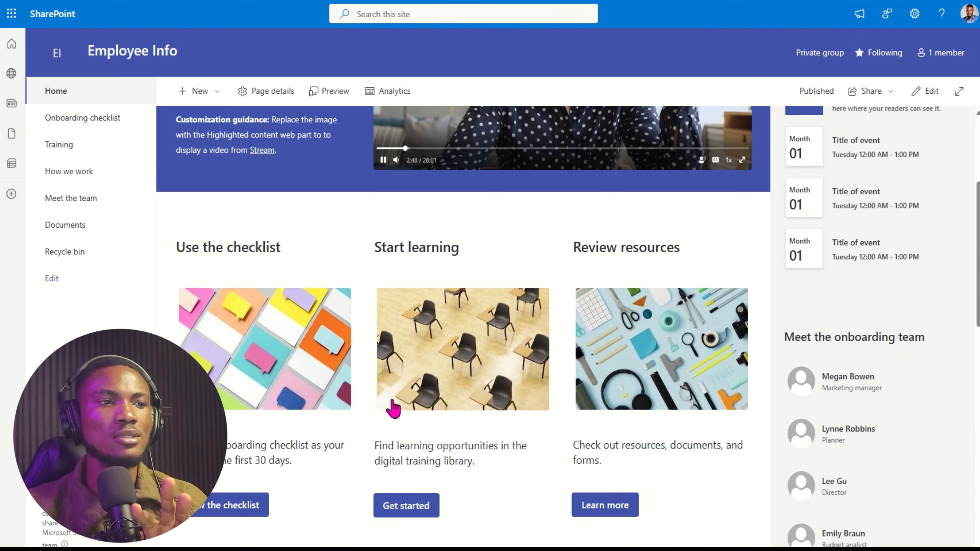
scroll(463, 394, "down", 3)
scroll(520, 335, "down", 12)
scroll(520, 335, "up", 13)
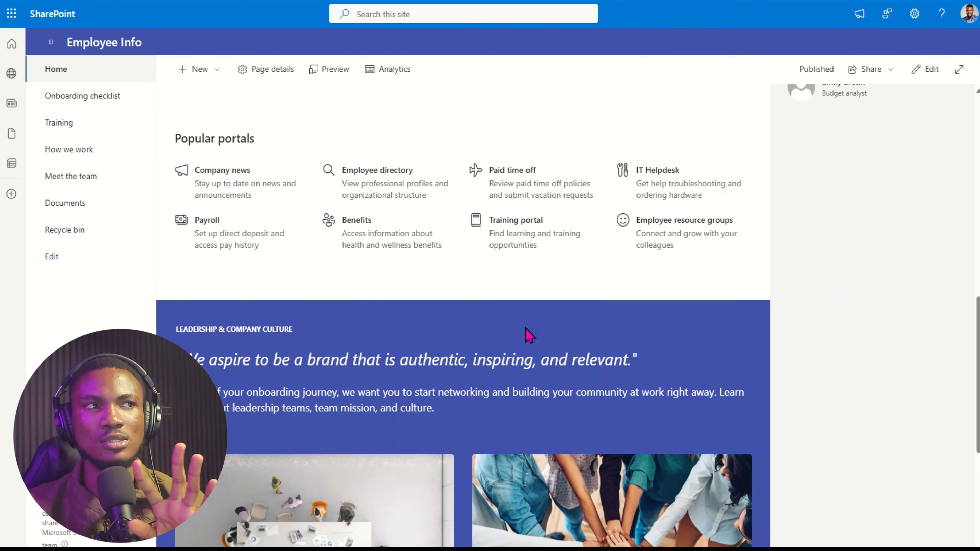
scroll(526, 334, "up", 5)
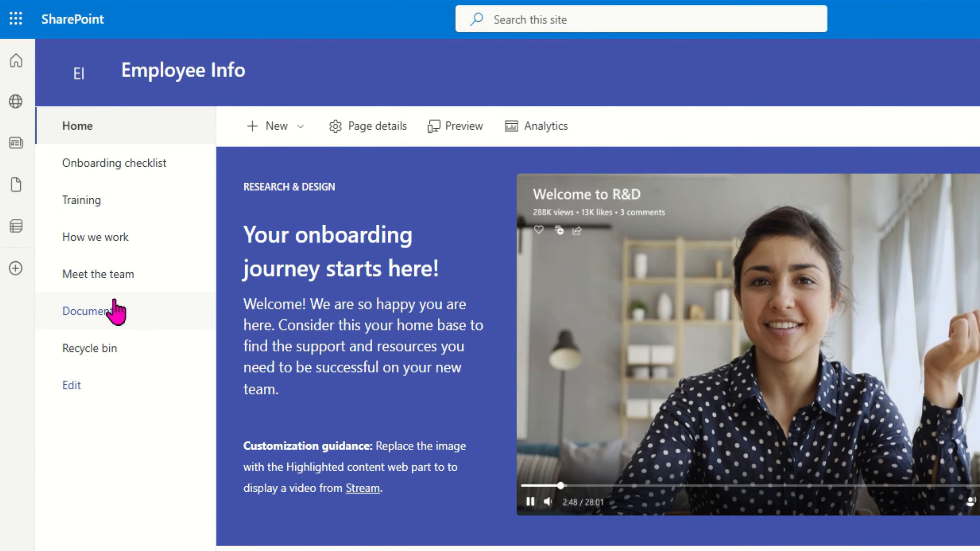
left_click(115, 311)
left_click(366, 124)
left_click(370, 154)
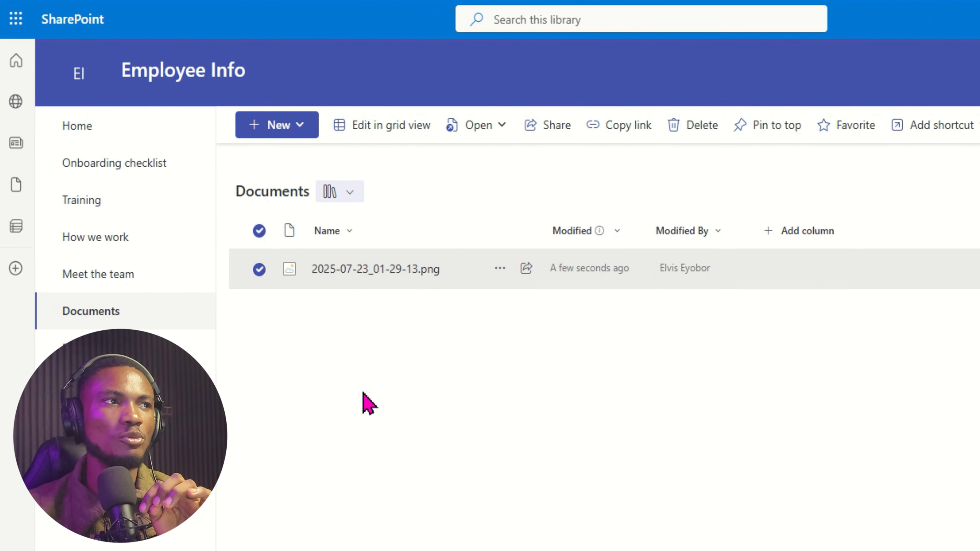
Deselect the png file, return to the Employee Info home page, and start a new list.
left_click(209, 236)
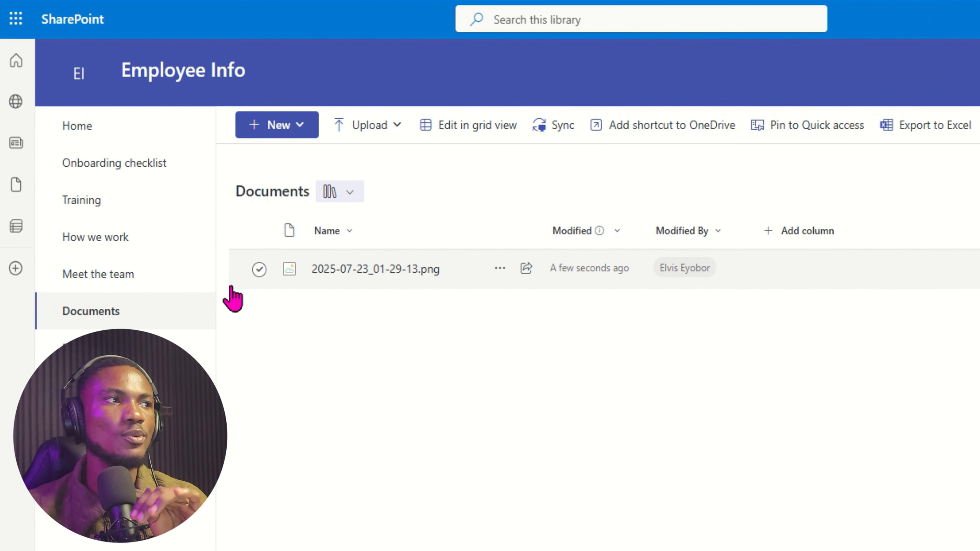
left_click(81, 133)
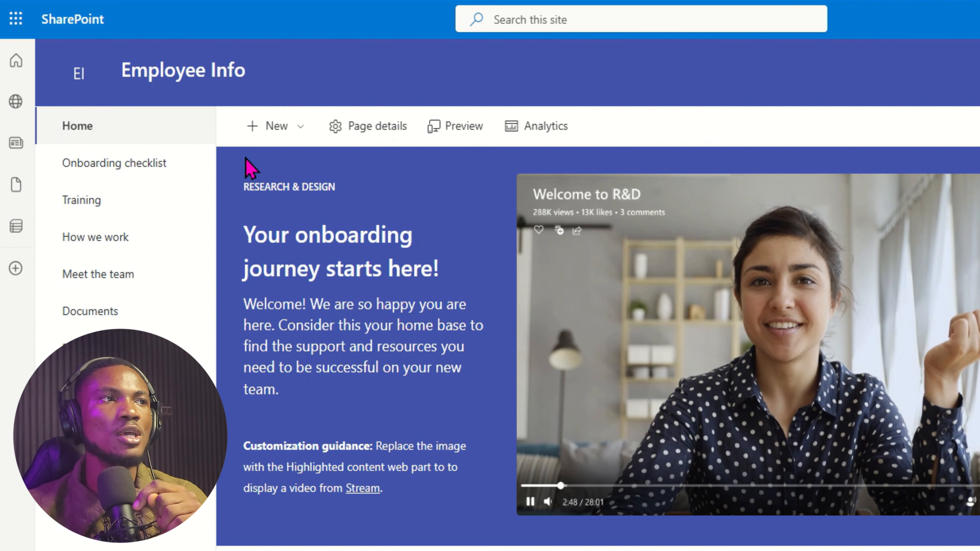
left_click(276, 127)
left_click(279, 161)
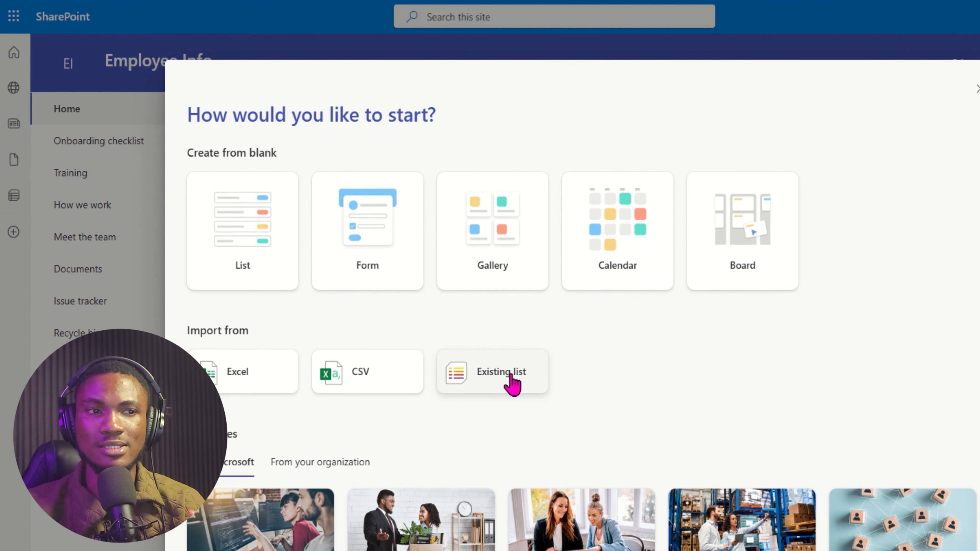
Create a blank list named 'Employees', shown in site navigation.
scroll(386, 425, "down", 3)
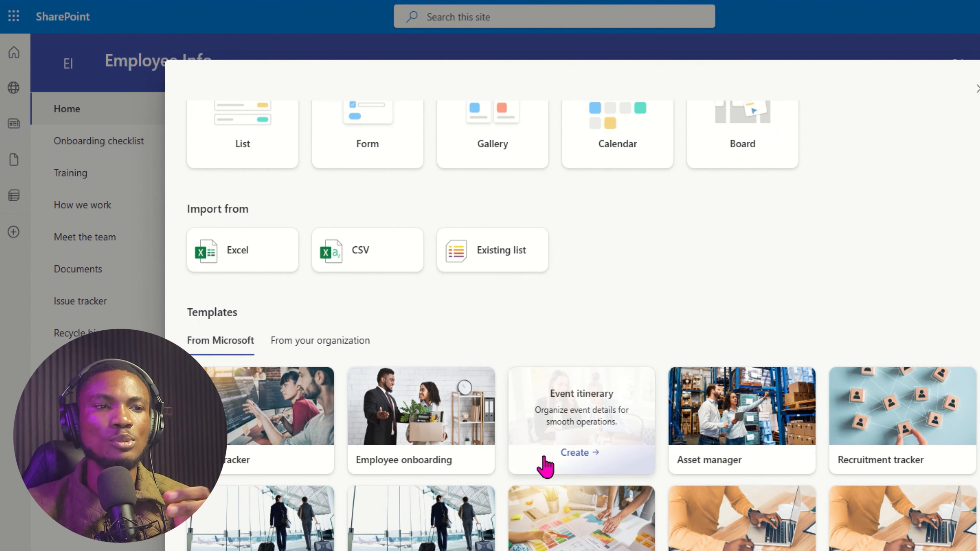
left_click(243, 144)
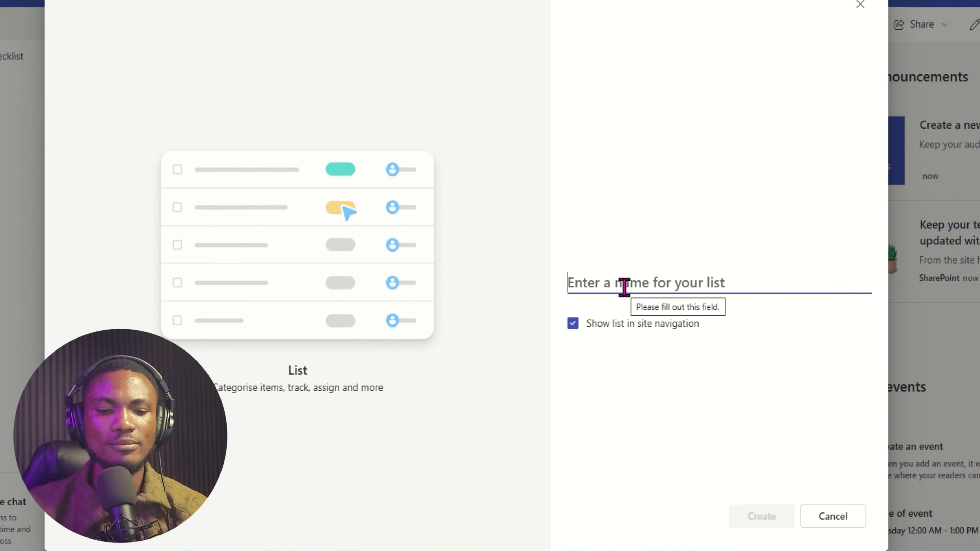
type("Employees")
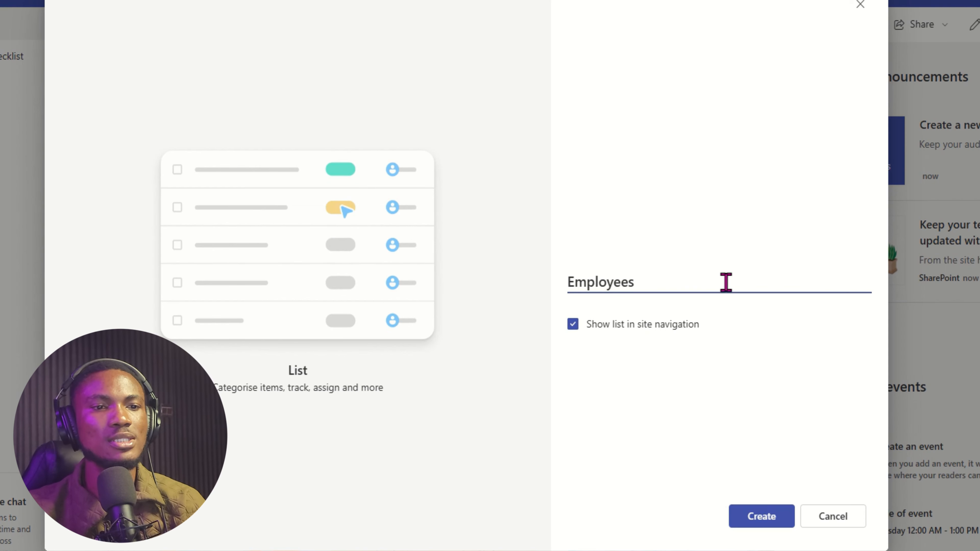
left_click(766, 519)
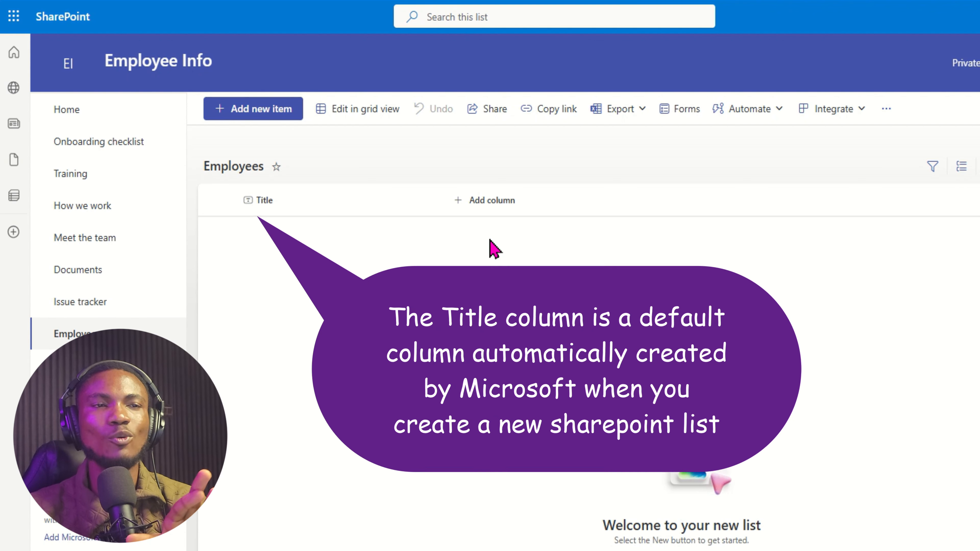
Start a new column and preview the Choice, Date and time, Multiple lines of text and Person types.
left_click(536, 213)
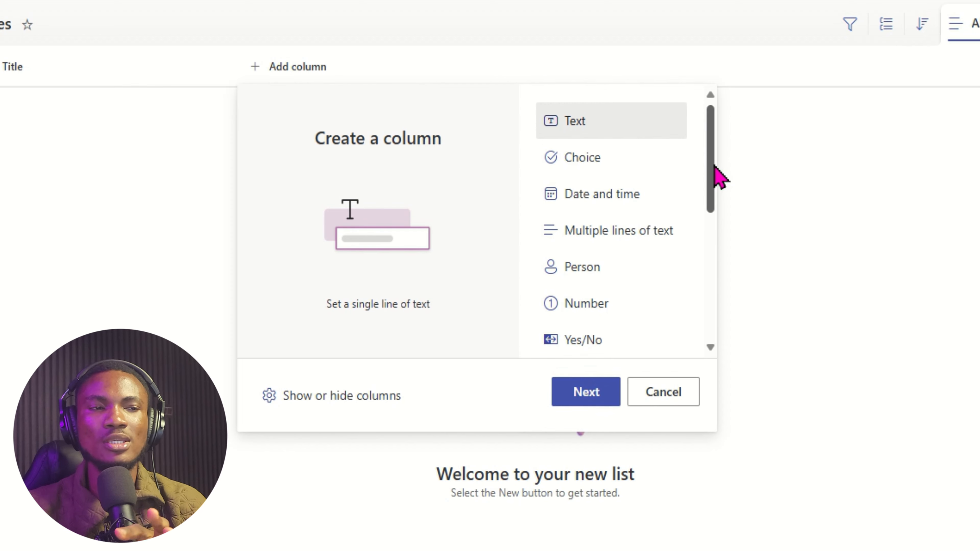
left_click_drag(715, 167, 709, 133)
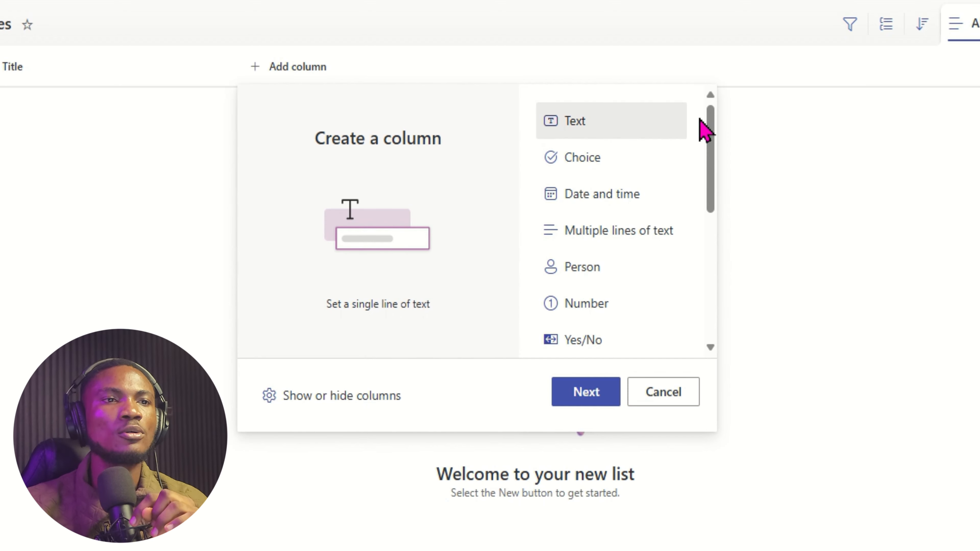
left_click_drag(709, 162, 682, 164)
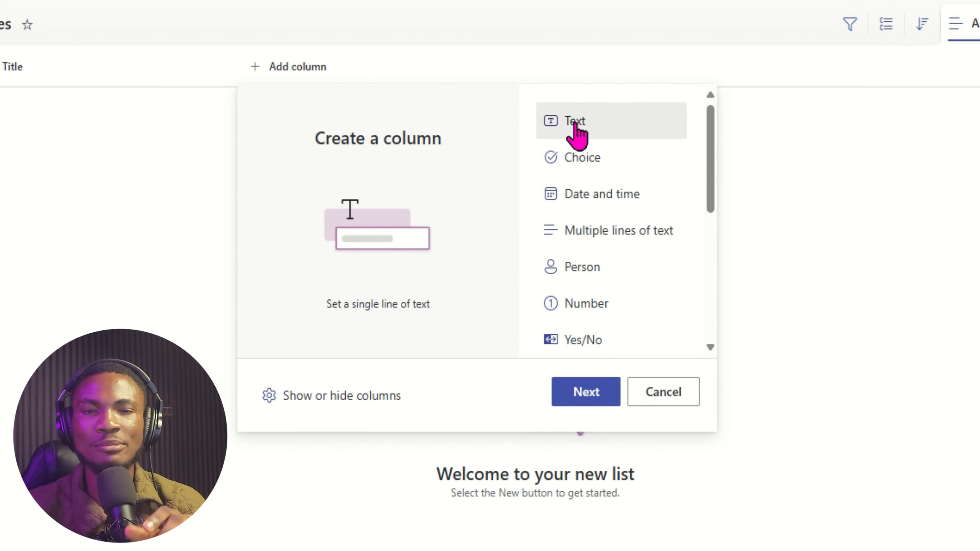
left_click(601, 163)
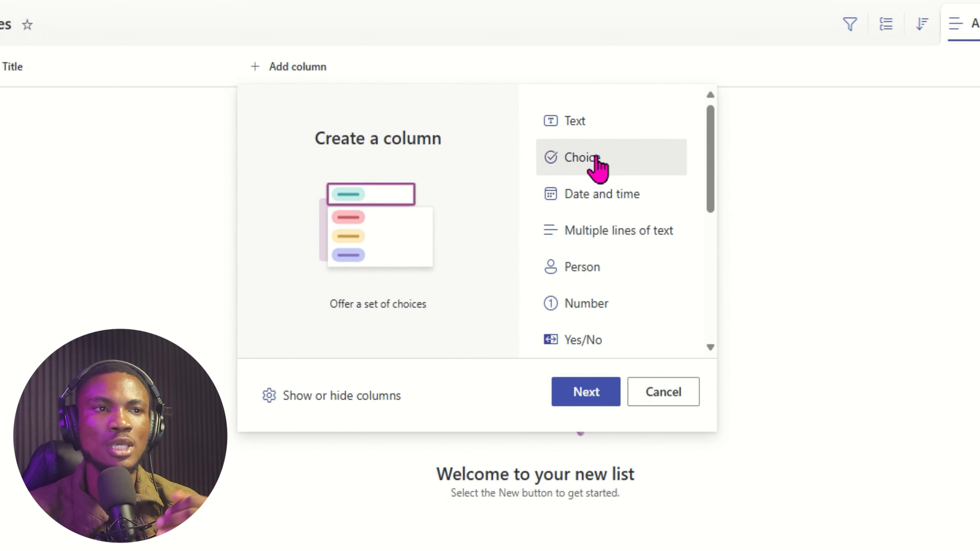
left_click(622, 202)
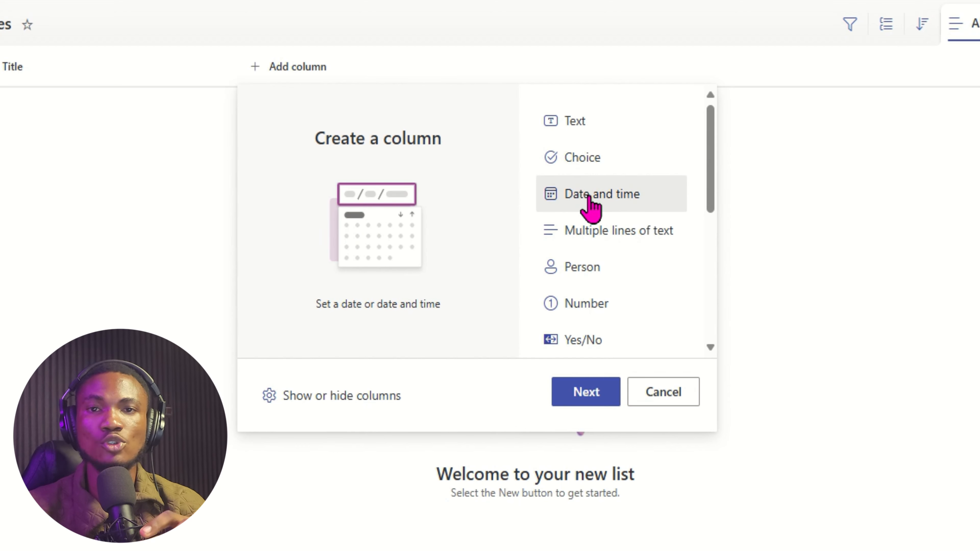
left_click(590, 239)
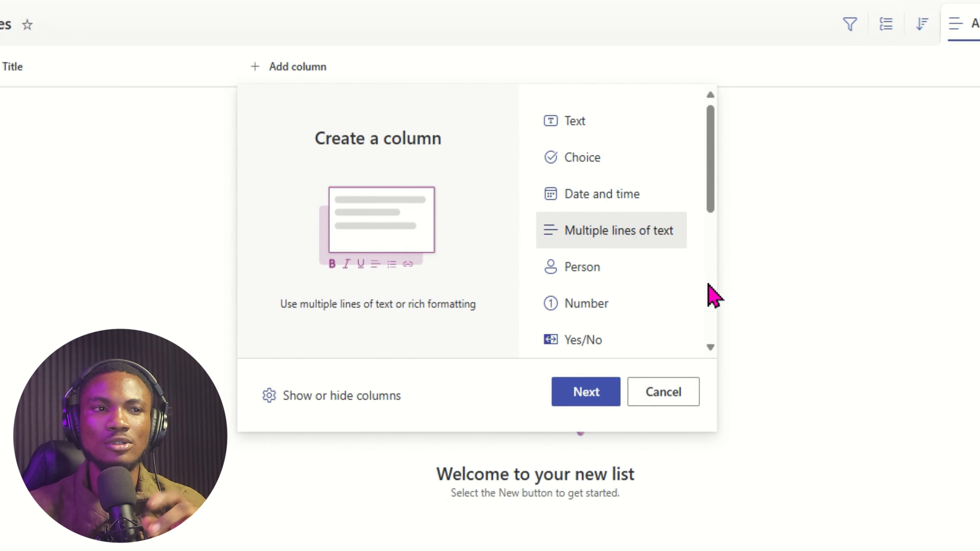
left_click(618, 266)
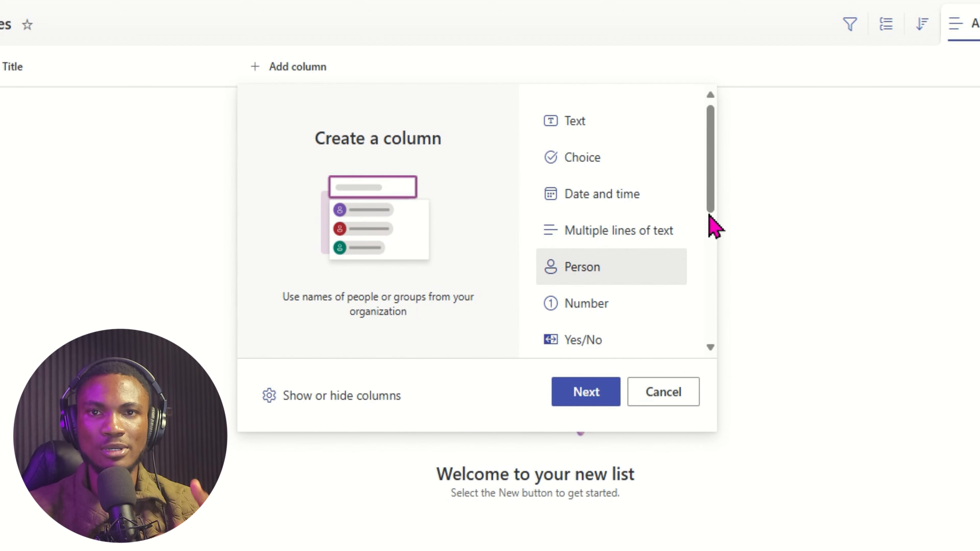
Preview the Number, Yes/No, Hyperlink, Currency, Location, Image, Managed metadata, Lookup and Average rating types.
left_click_drag(713, 186, 714, 223)
left_click(587, 211)
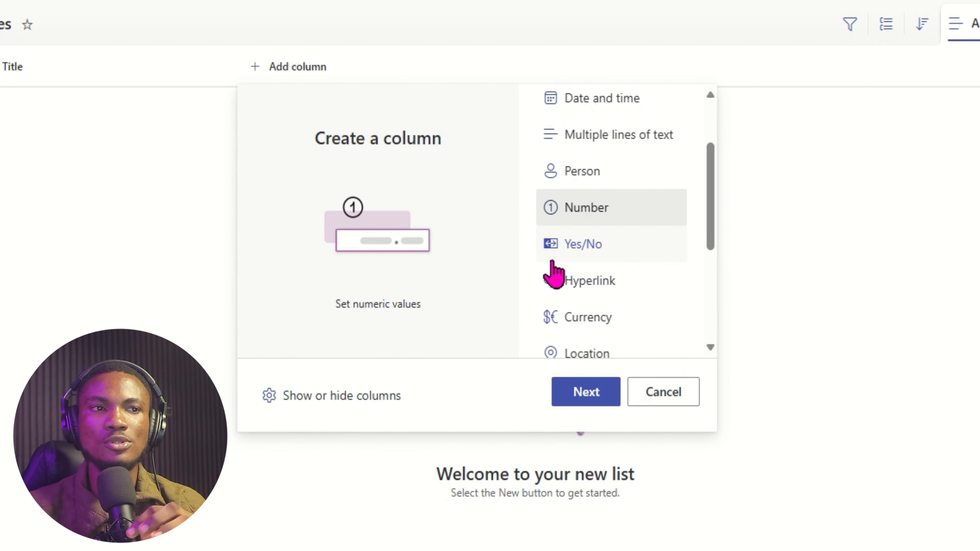
left_click(605, 247)
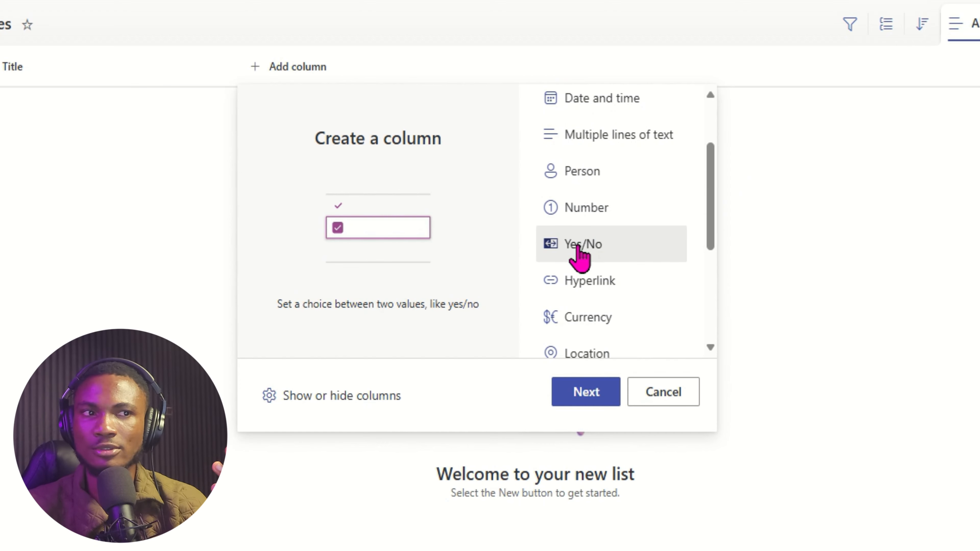
left_click(583, 284)
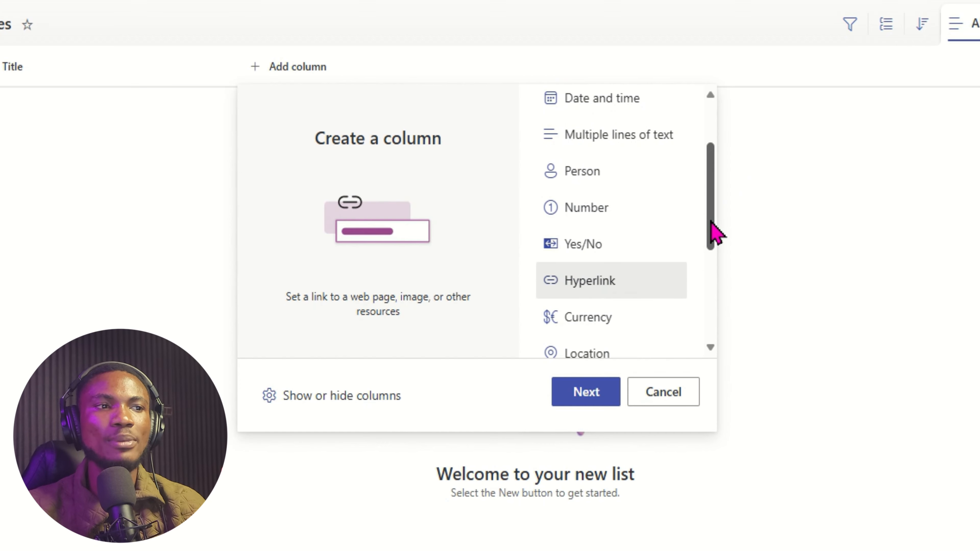
scroll(712, 224, "down", 2)
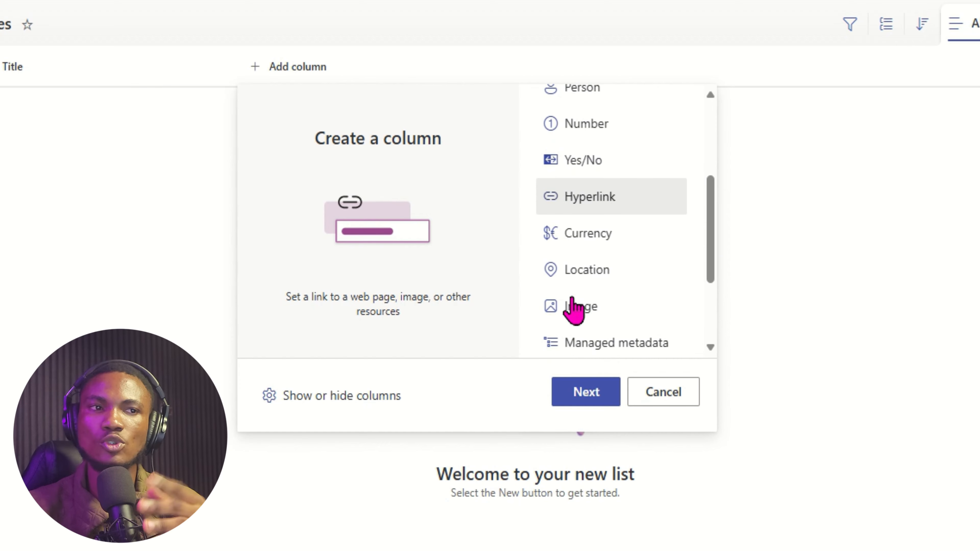
left_click(614, 234)
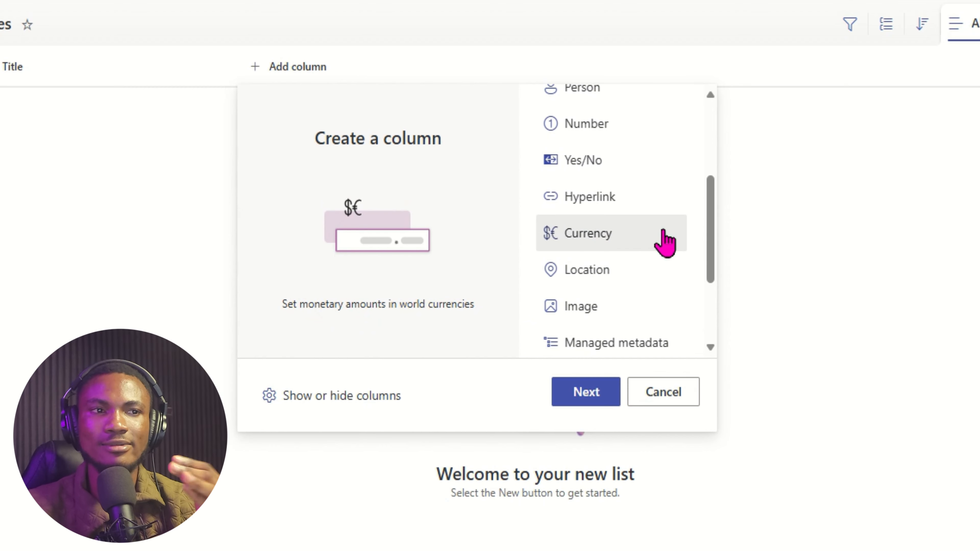
scroll(659, 271, "down", 3)
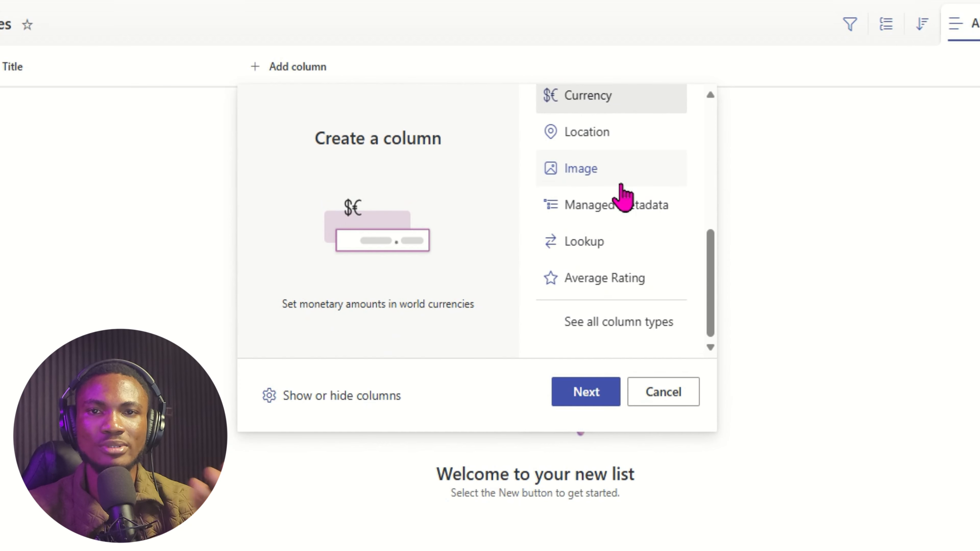
left_click(621, 133)
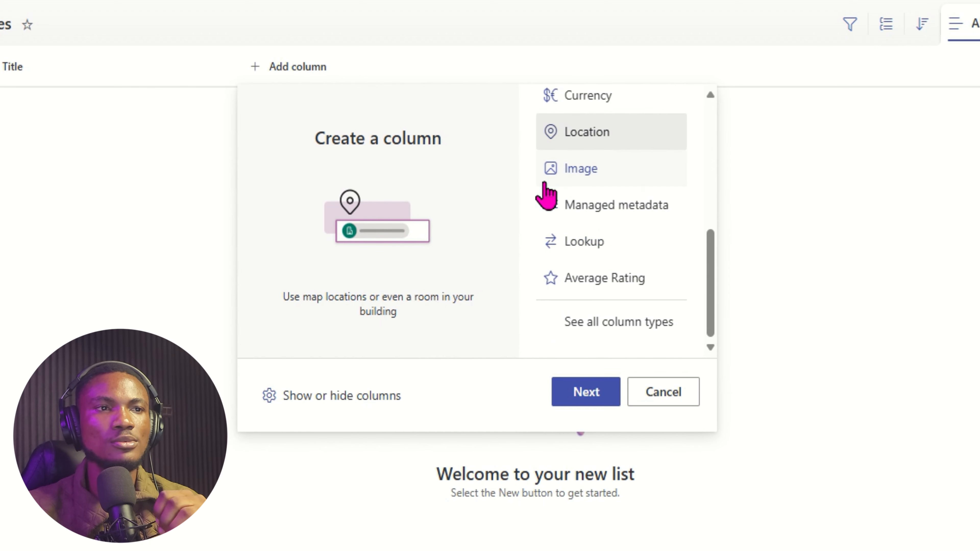
left_click(578, 170)
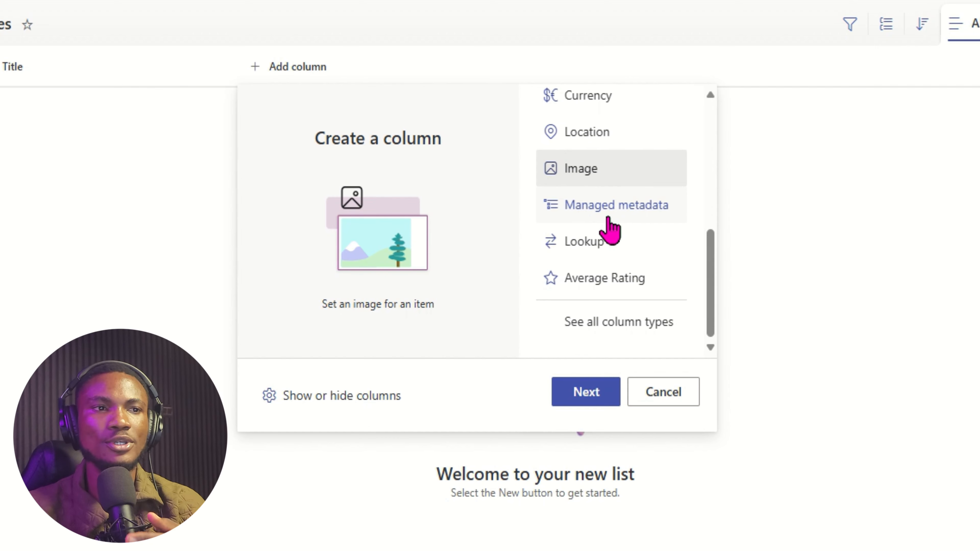
left_click(642, 210)
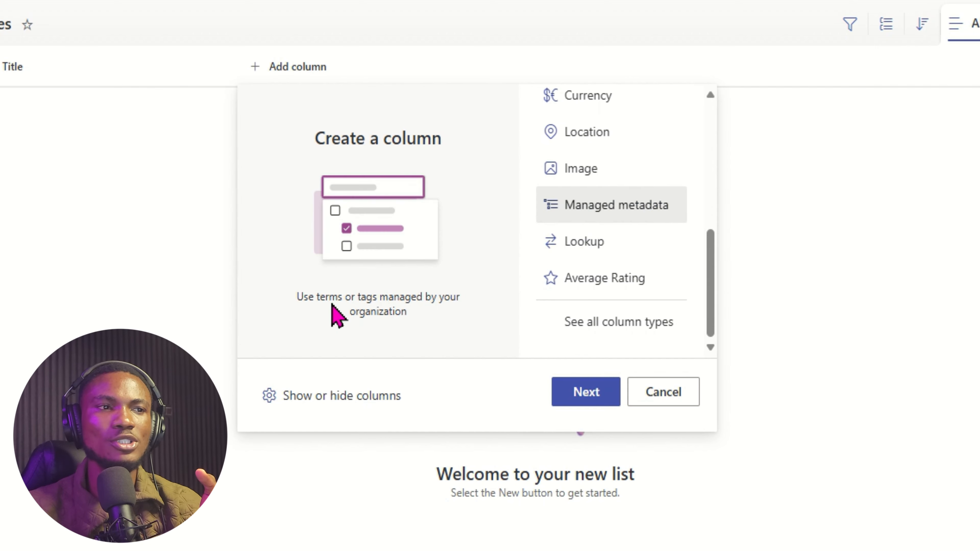
left_click(586, 250)
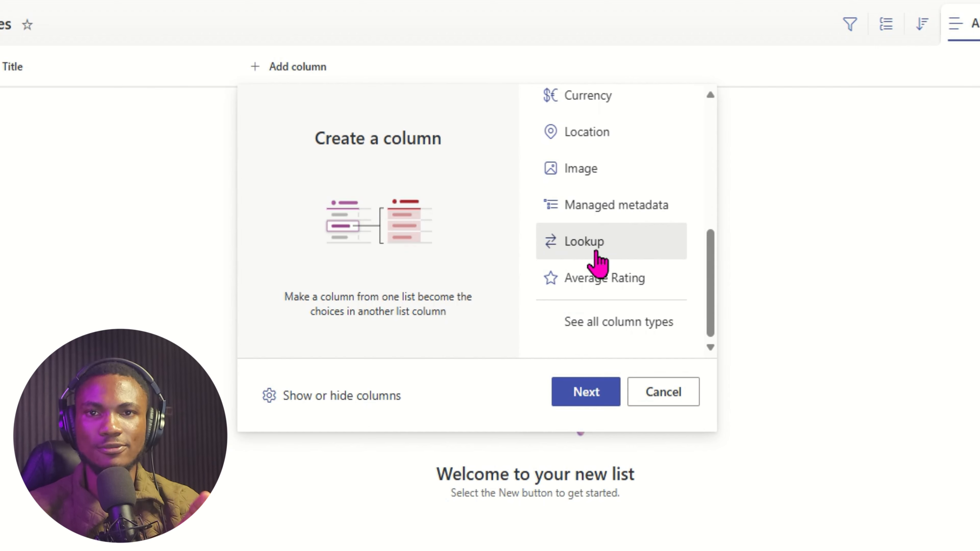
left_click(583, 279)
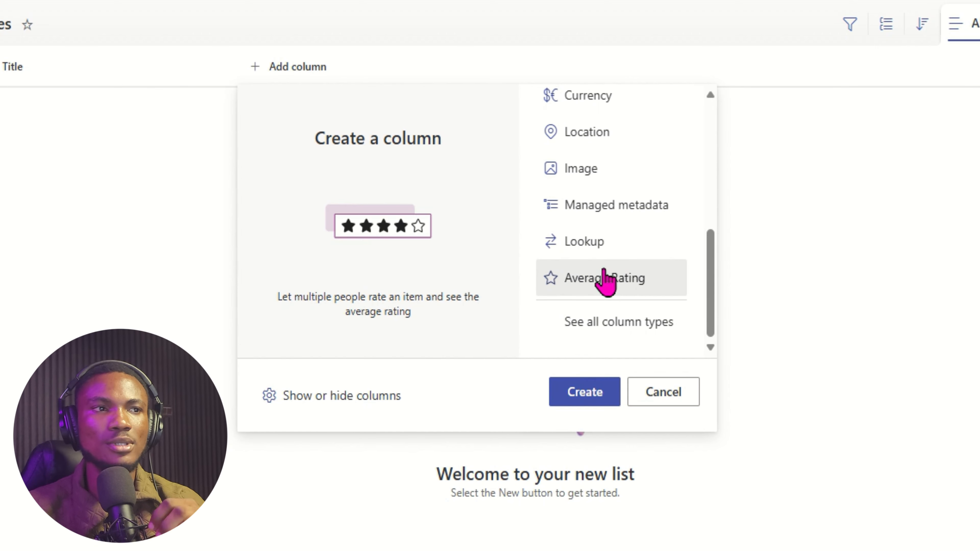
scroll(620, 270, "up", 6)
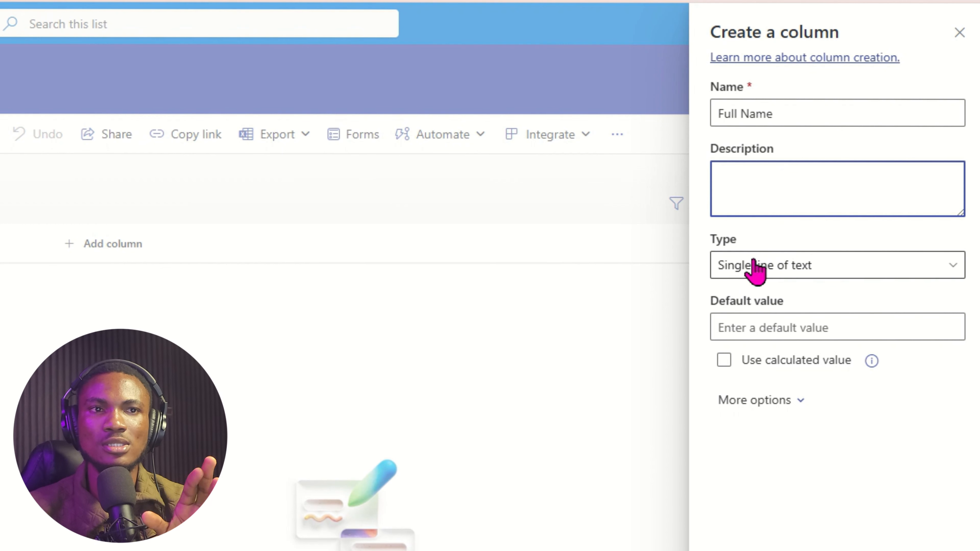
Review the Full Name column's type options, then begin adding another column.
left_click(776, 271)
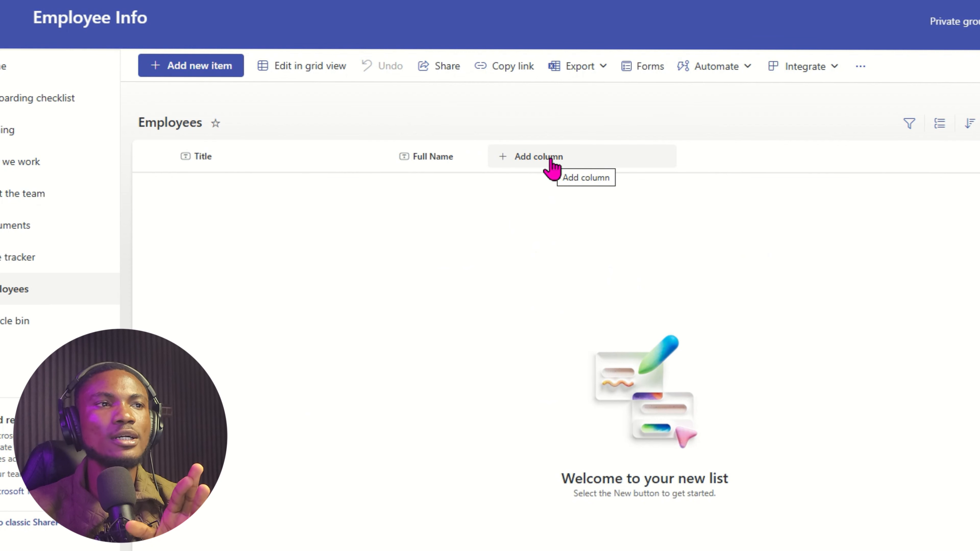
left_click(550, 163)
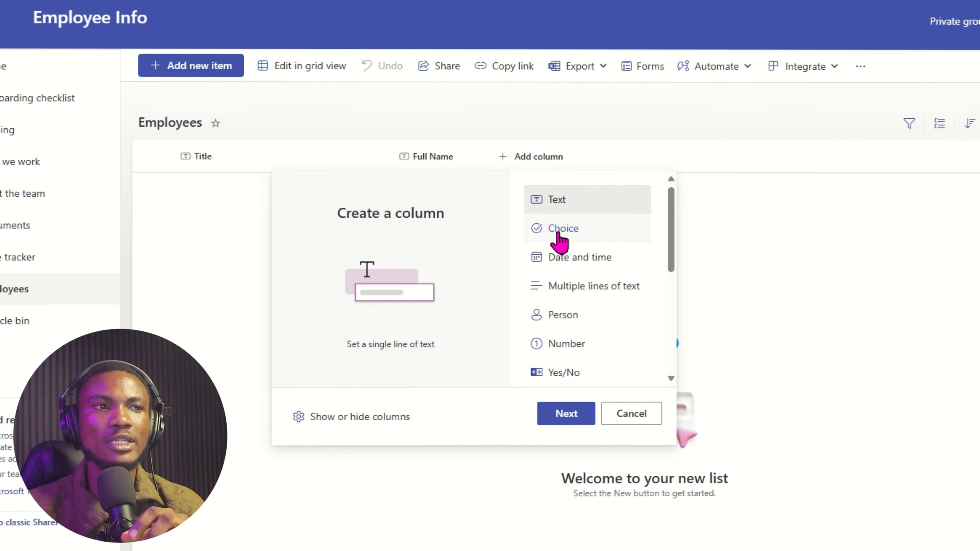
Create a Choice column named Gender with the choices Male, Female and Others.
left_click(559, 232)
left_click(566, 413)
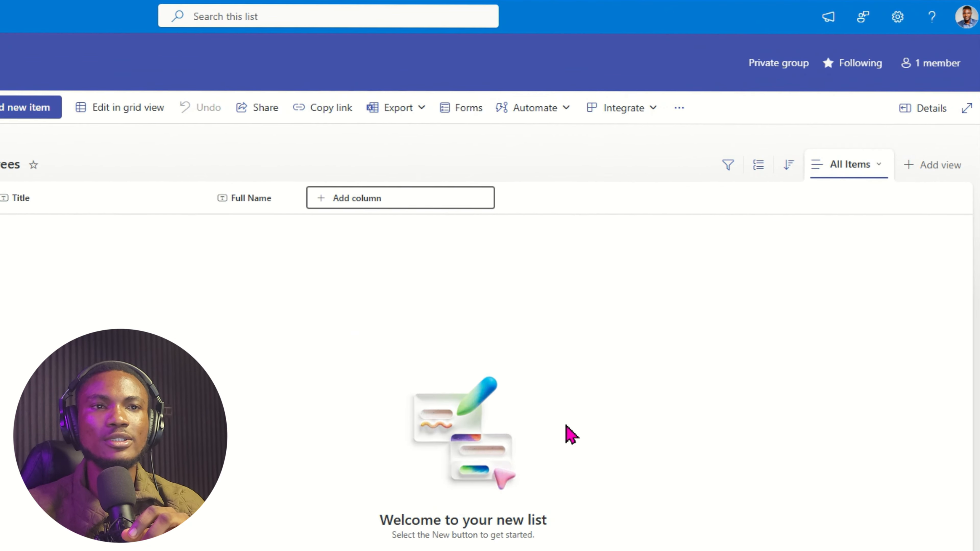
type("Gen")
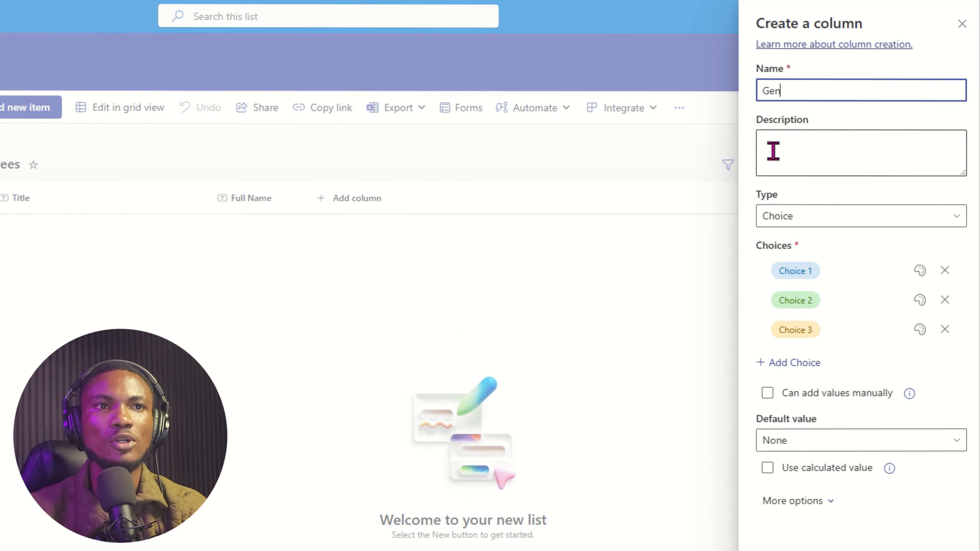
type("der")
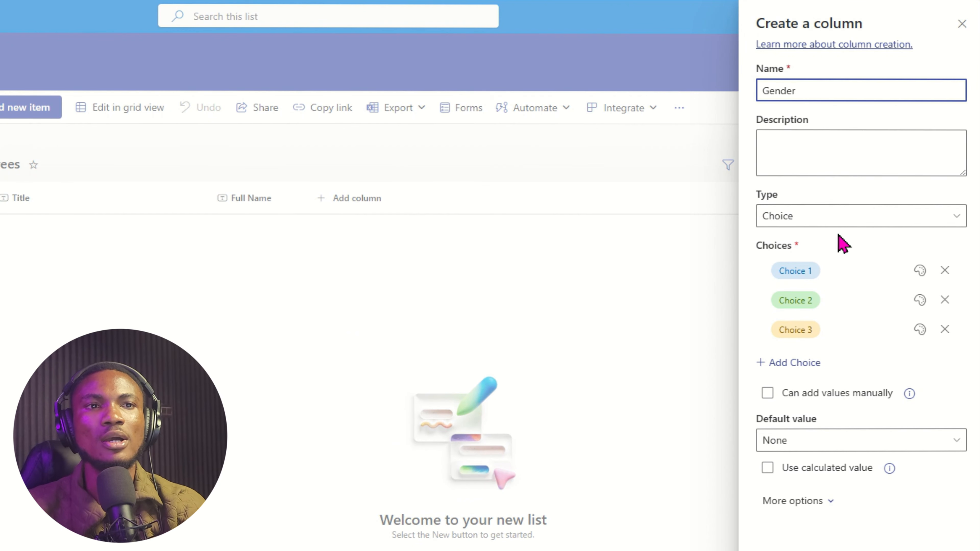
left_click(808, 272)
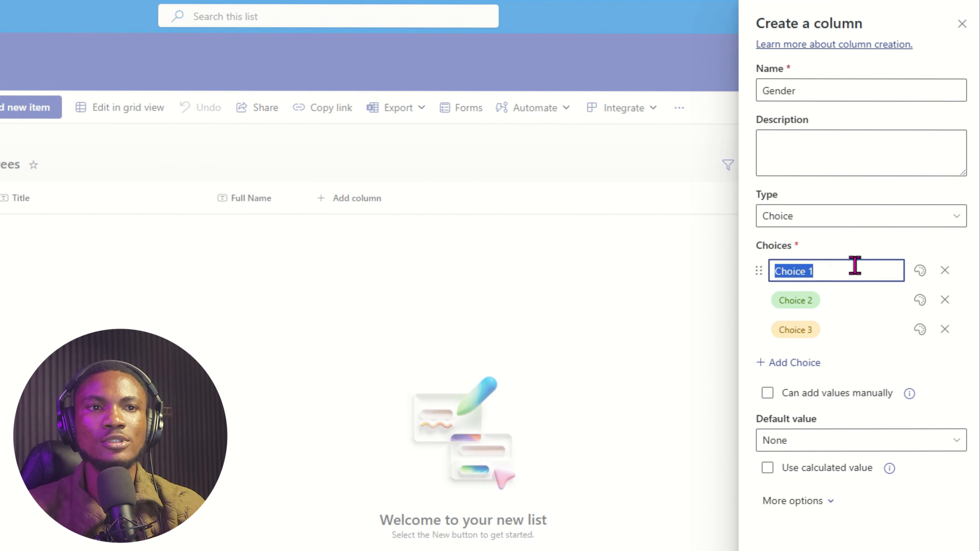
type("Male")
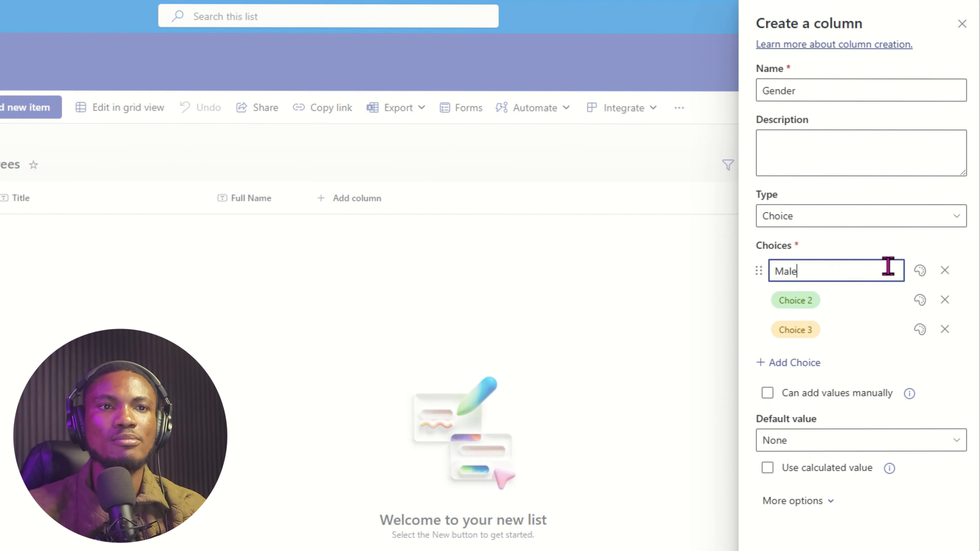
left_click(779, 306)
type("F")
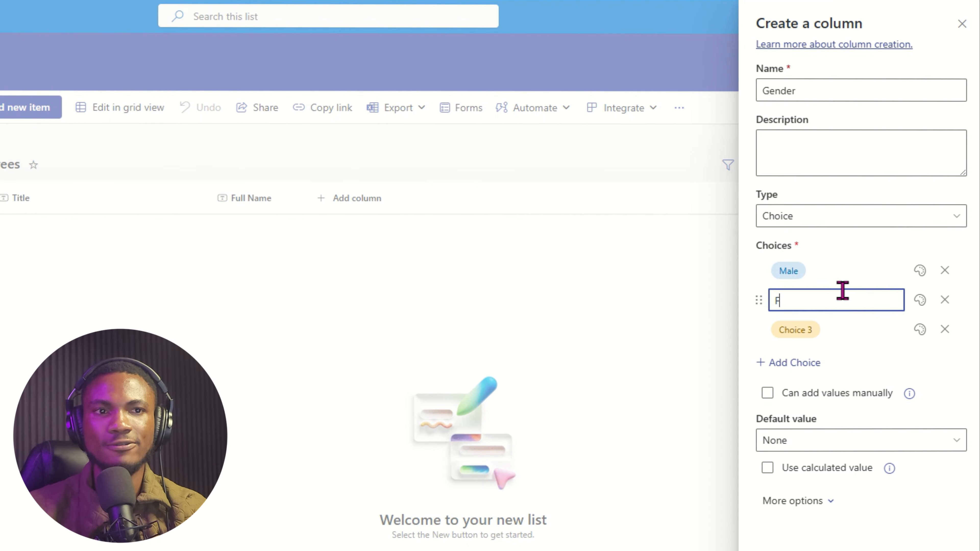
type("emale")
left_click(803, 332)
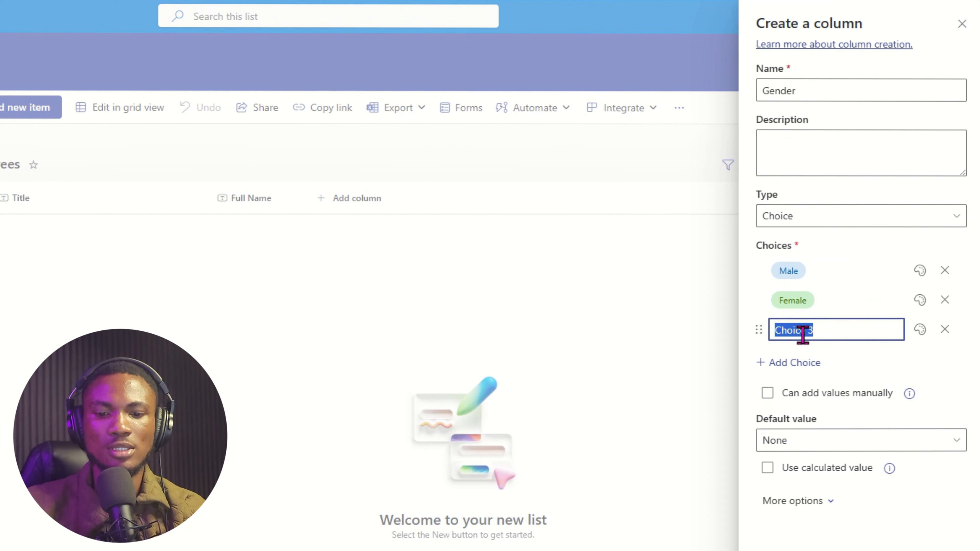
type("Others")
key("Return")
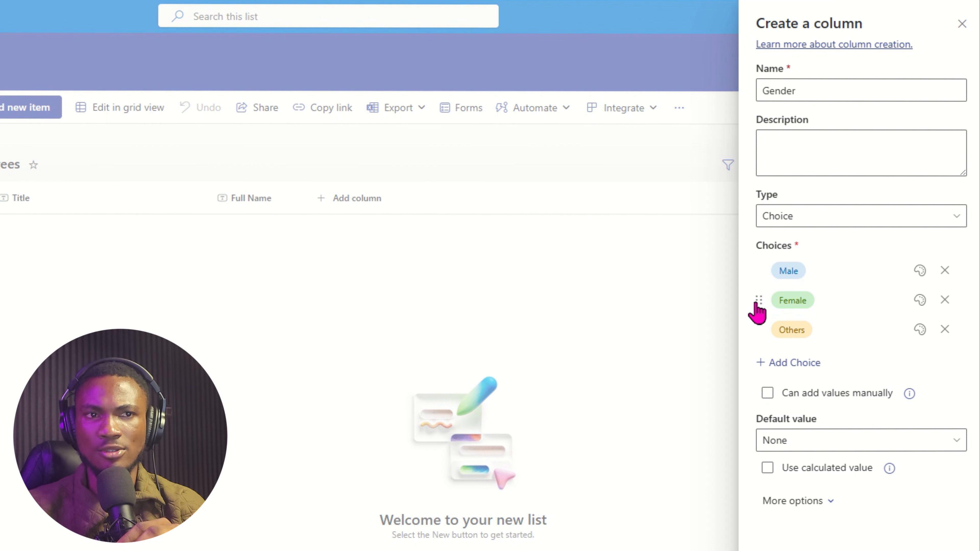
Move Female above Male and remove the extra Choice 4 and Choice 5 rows.
left_click_drag(758, 305, 758, 270)
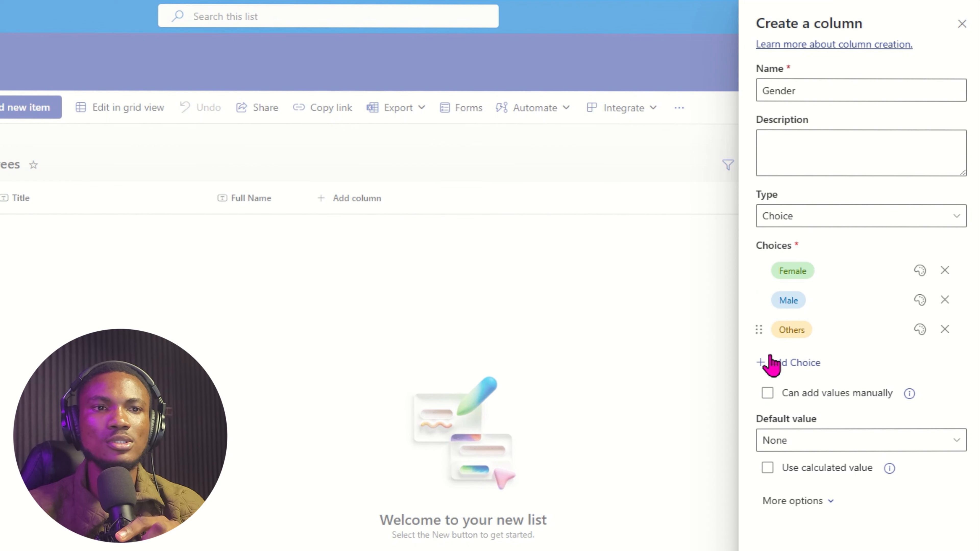
left_click(792, 362)
left_click(789, 393)
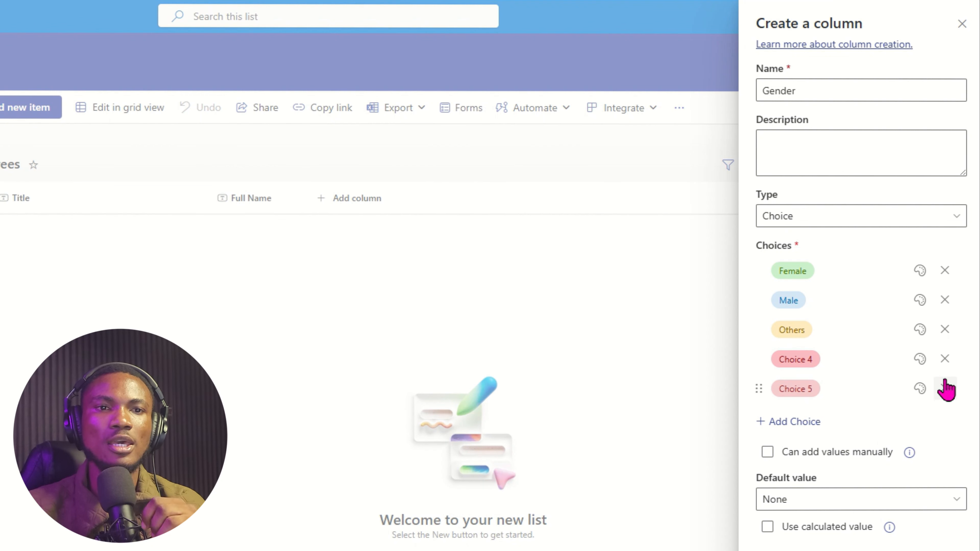
left_click(945, 388)
left_click(945, 359)
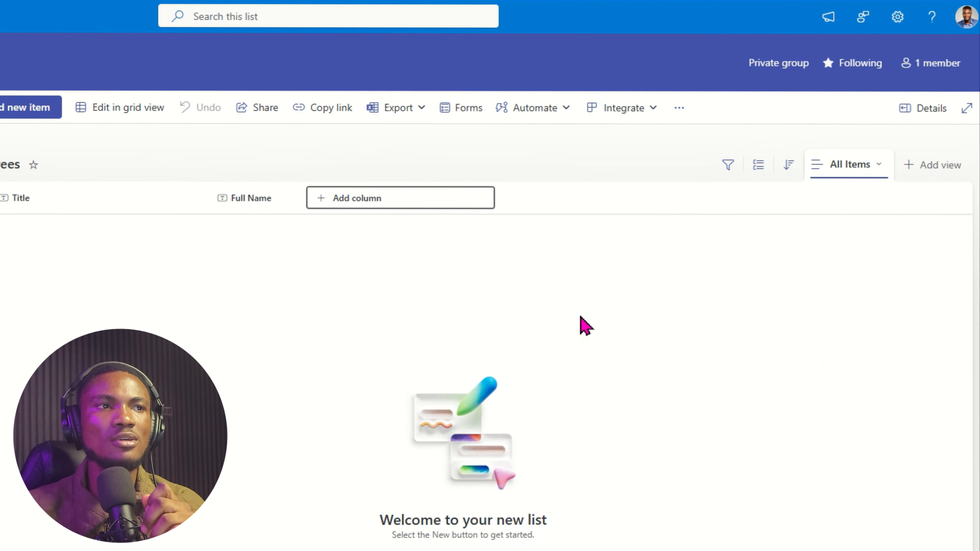
Begin adding a new Image-type column to the Employees list.
left_click(444, 198)
left_click(571, 301)
left_click(626, 345)
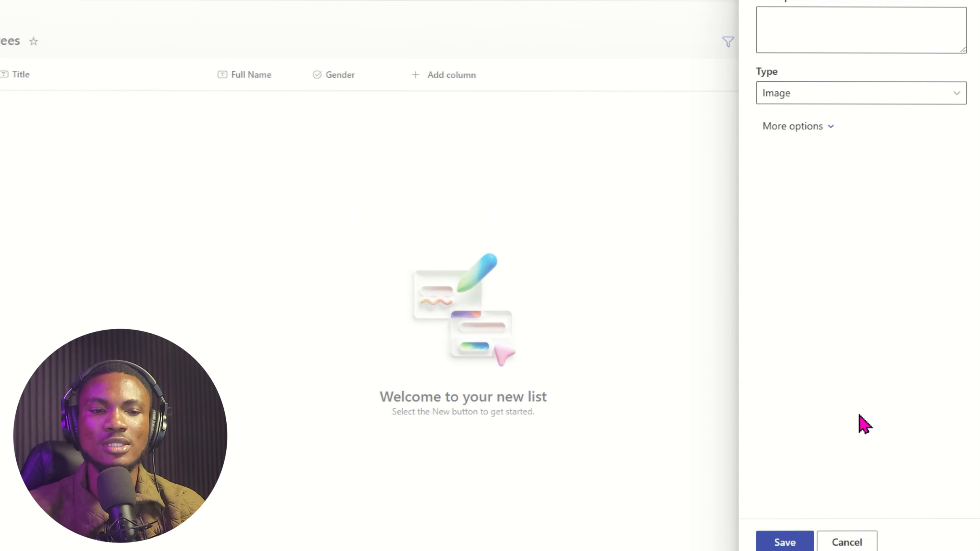
Save the new Picture image column, then drag the Title column's border to narrow it.
left_click(784, 543)
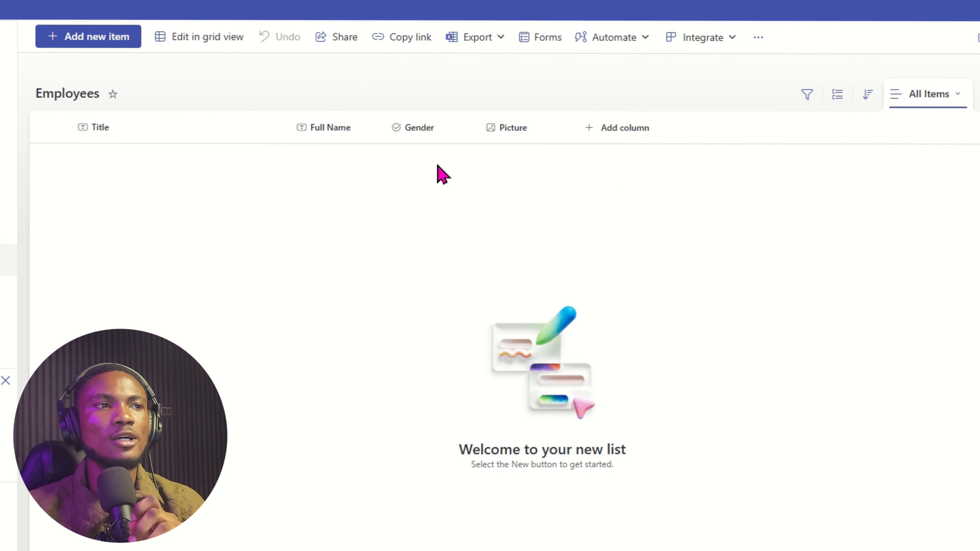
left_click_drag(289, 129, 217, 130)
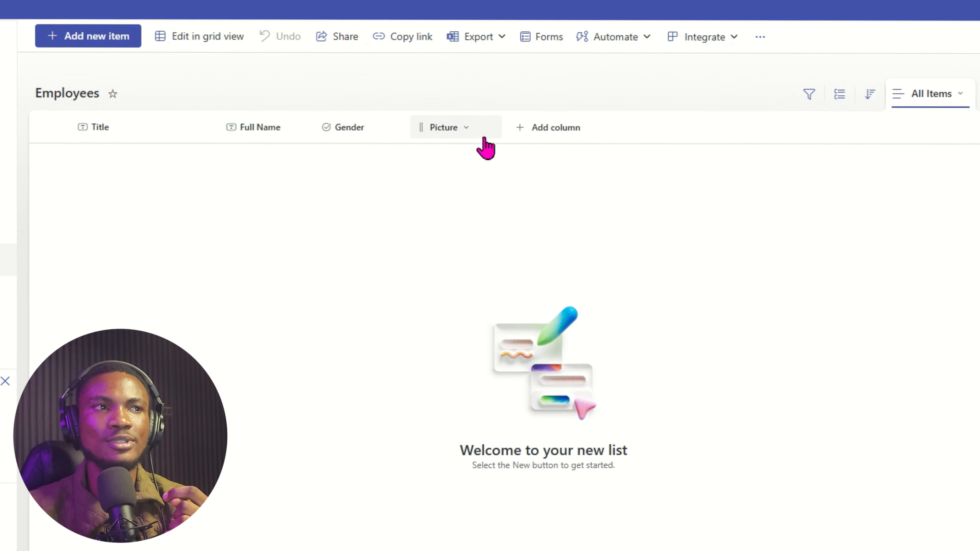
From the Title column's settings, show the ID column and move it to the top.
left_click(133, 128)
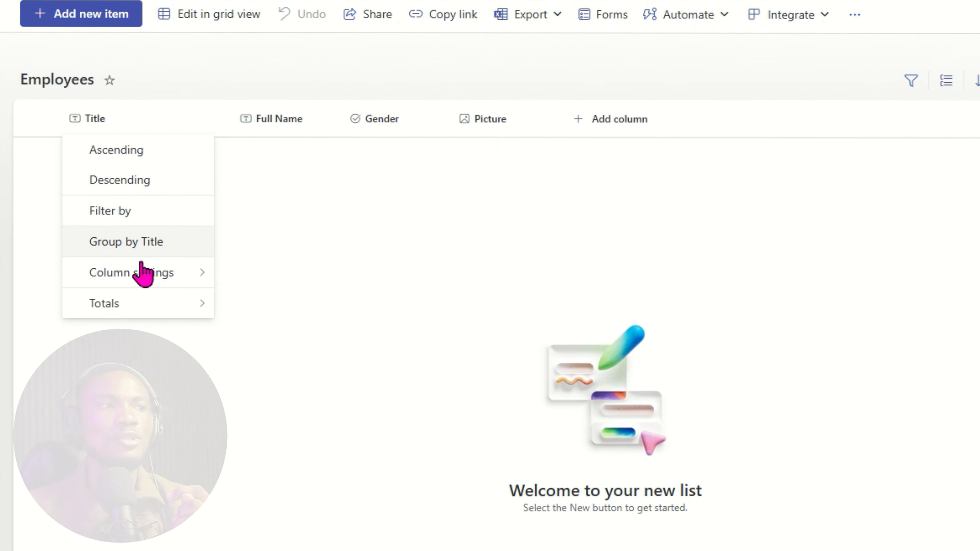
mouse_move(142, 271)
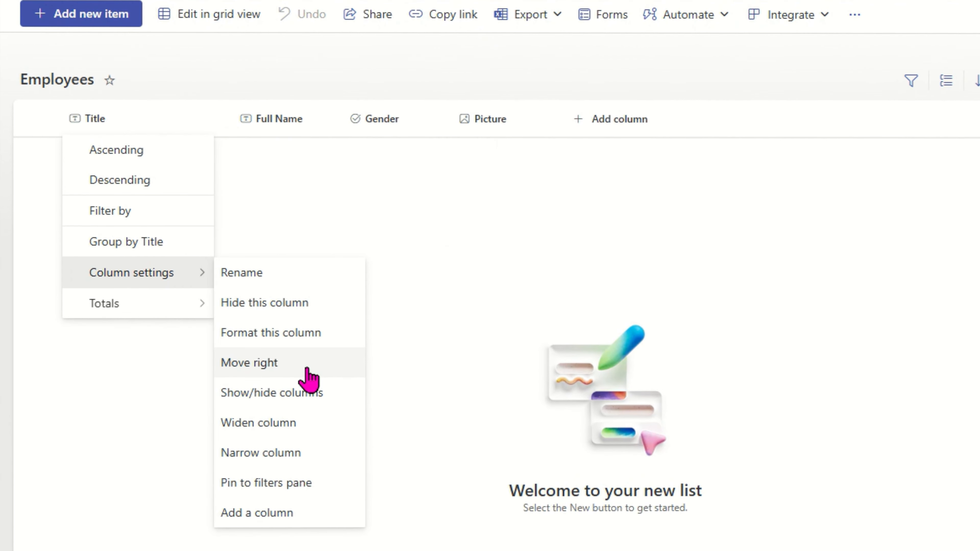
left_click(91, 483)
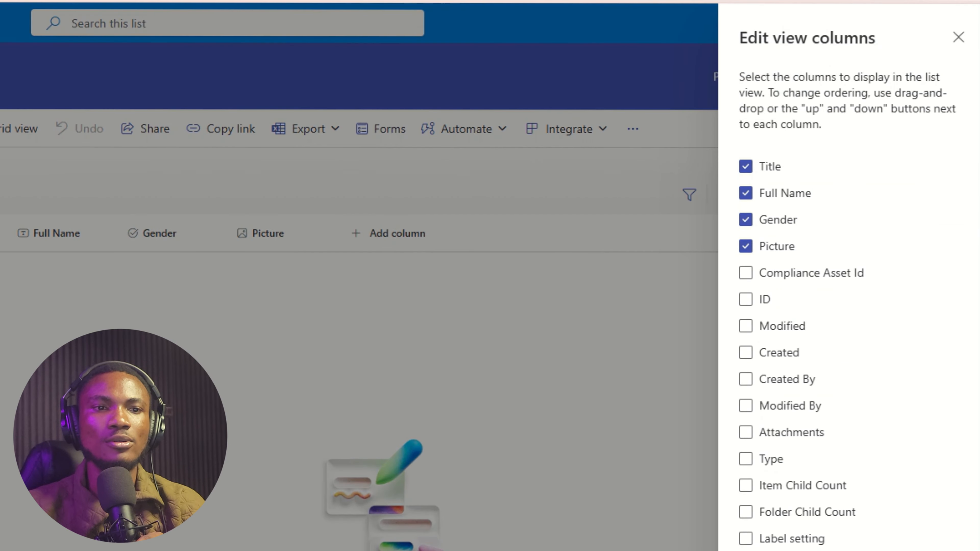
left_click(747, 301)
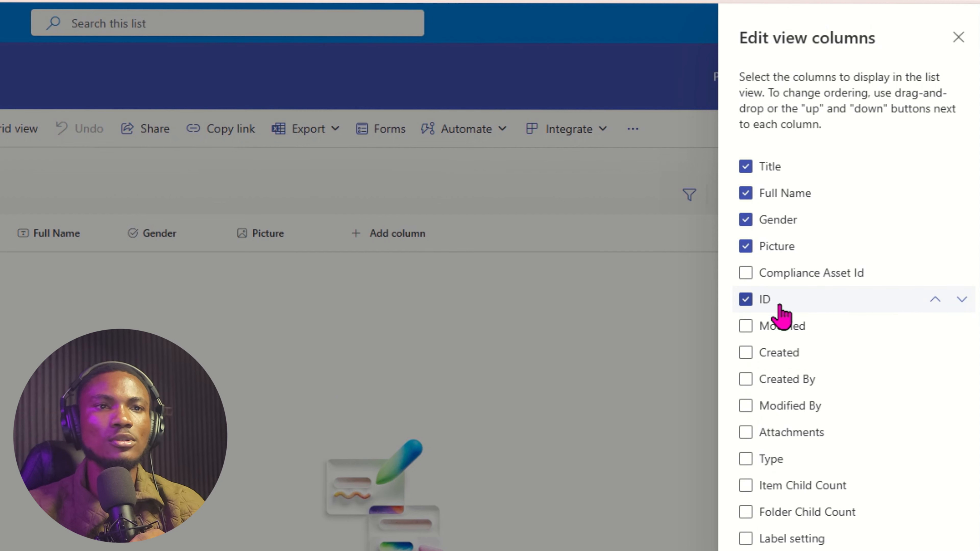
left_click_drag(784, 303, 787, 174)
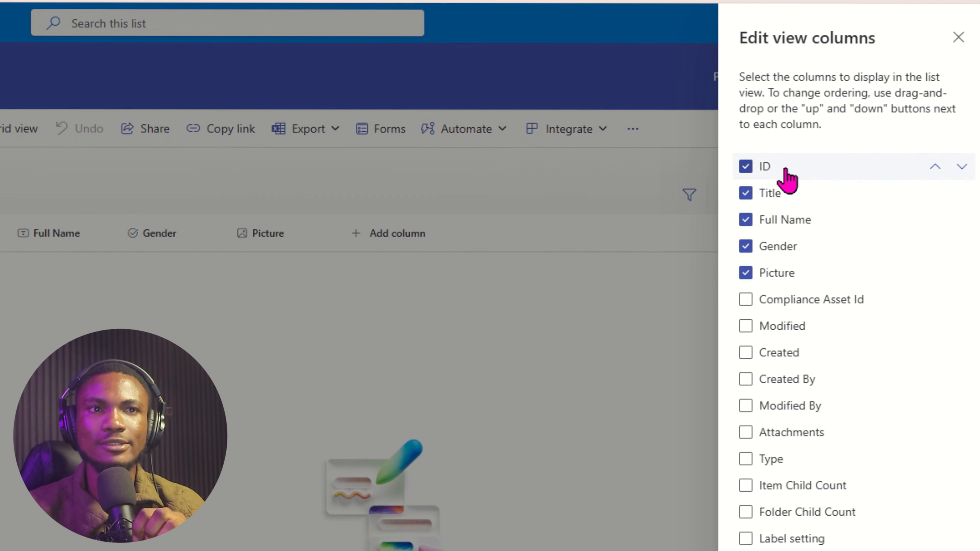
Also show Modified, Created, Created By and Modified By, and apply the view change.
left_click(747, 331)
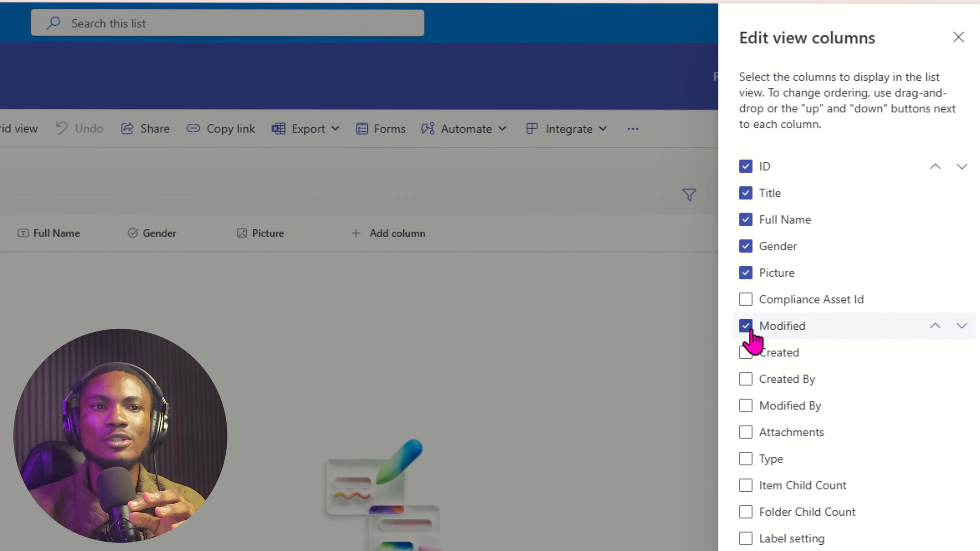
left_click(759, 354)
left_click(757, 380)
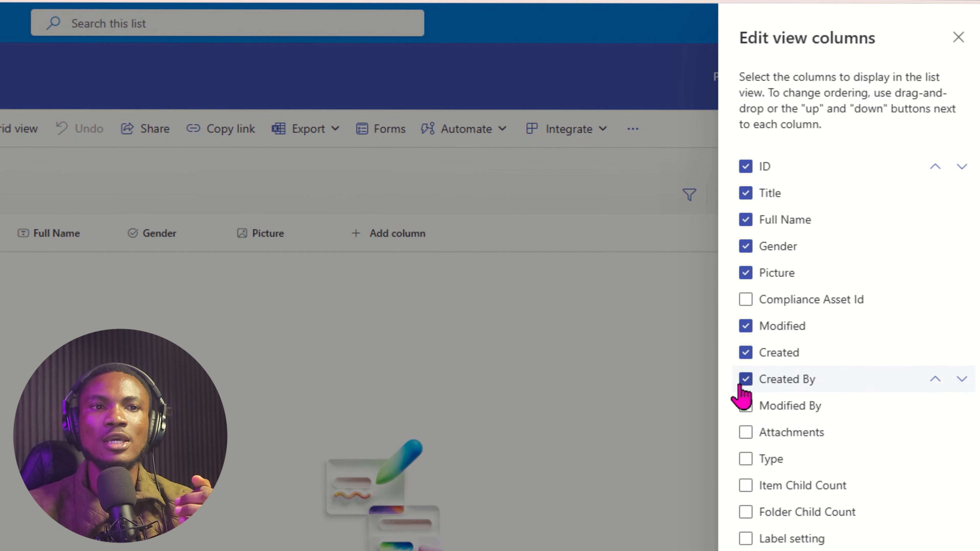
left_click(746, 406)
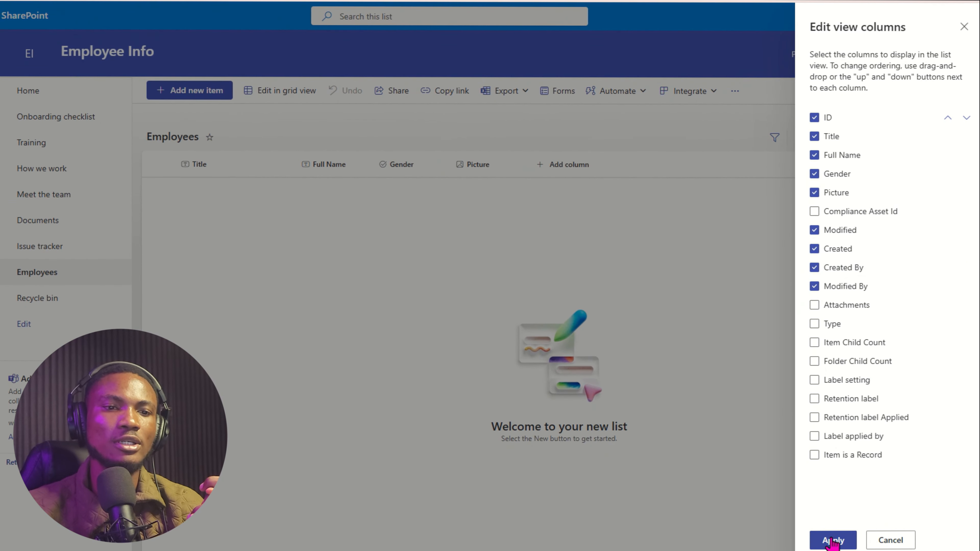
left_click(849, 537)
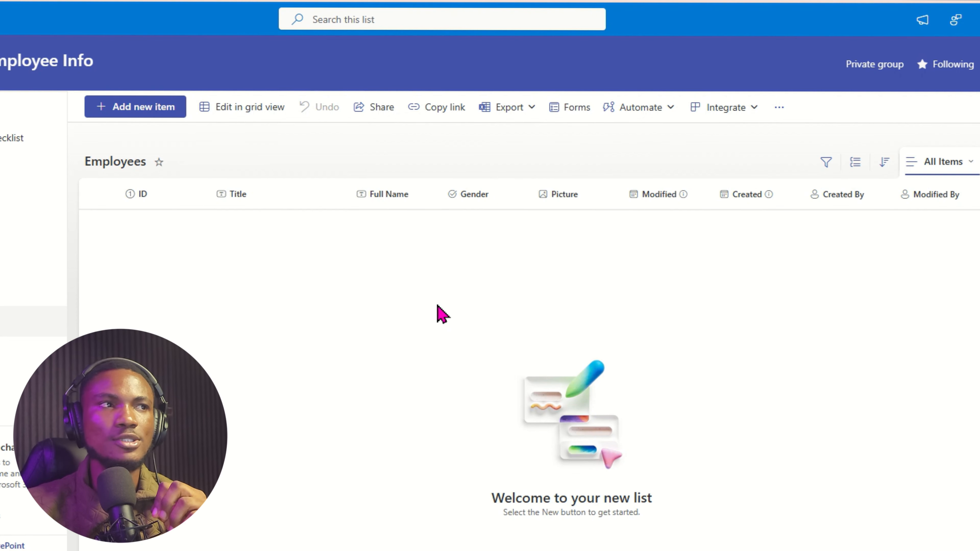
left_click(135, 107)
Enter Title 'Mr.', the employee's full name, Gender Male and picture Emp 1 - Male.jpg, then save.
type("Mr")
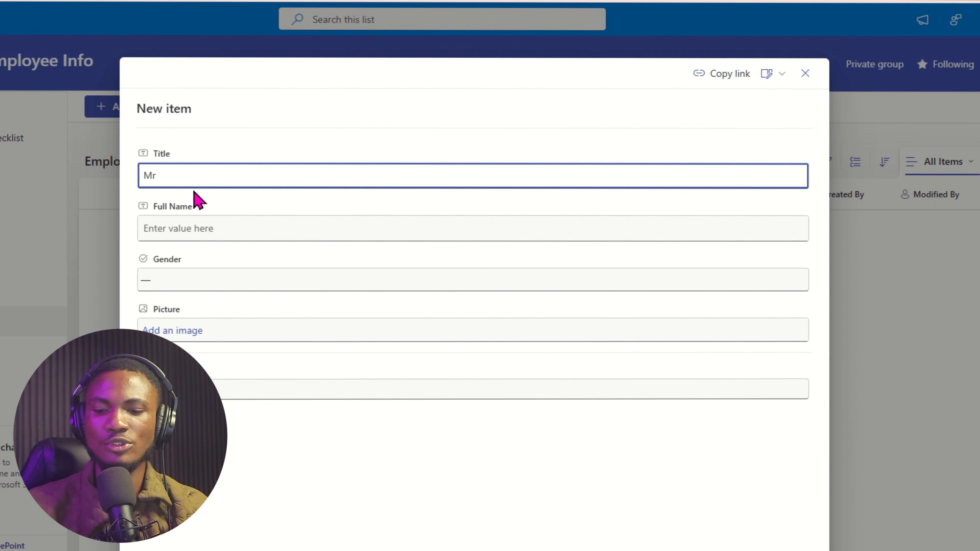
type(".")
left_click(317, 227)
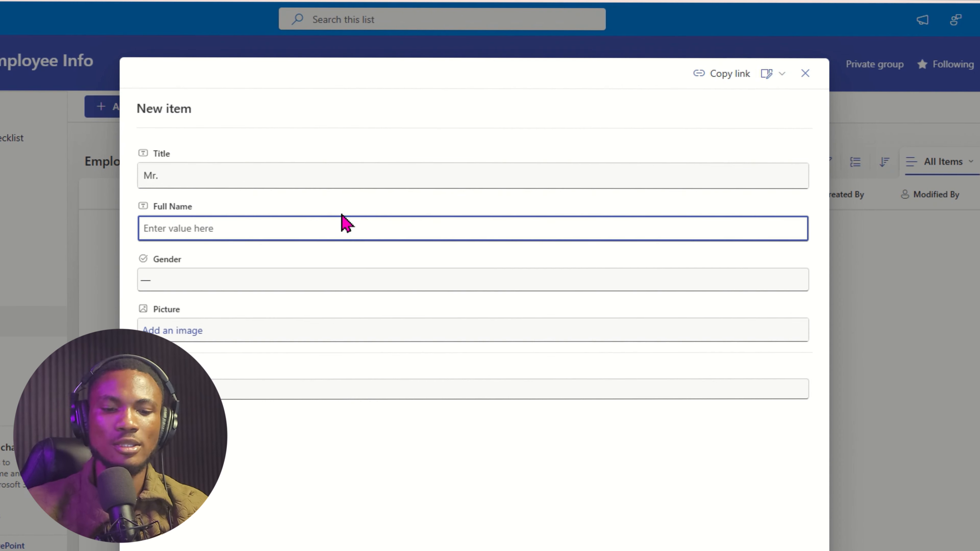
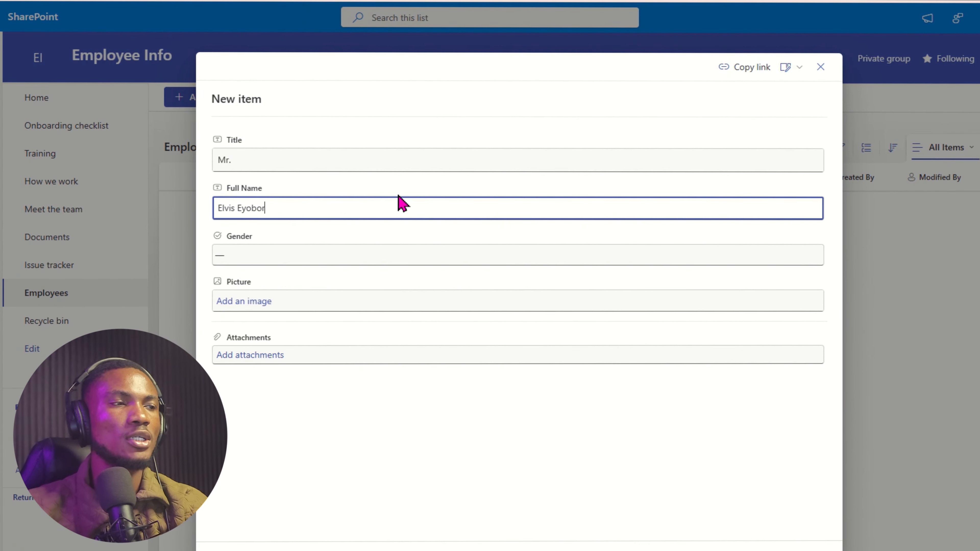
left_click(239, 255)
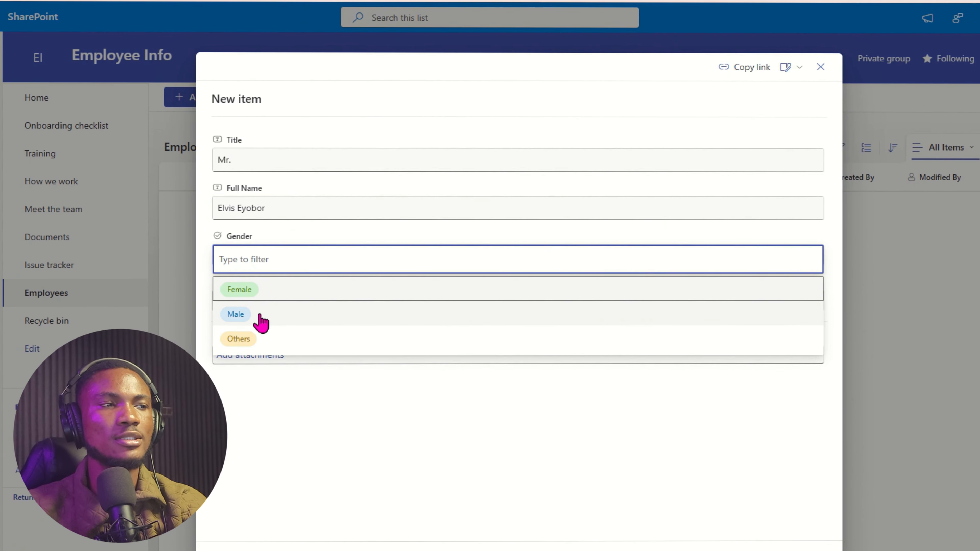
left_click(255, 316)
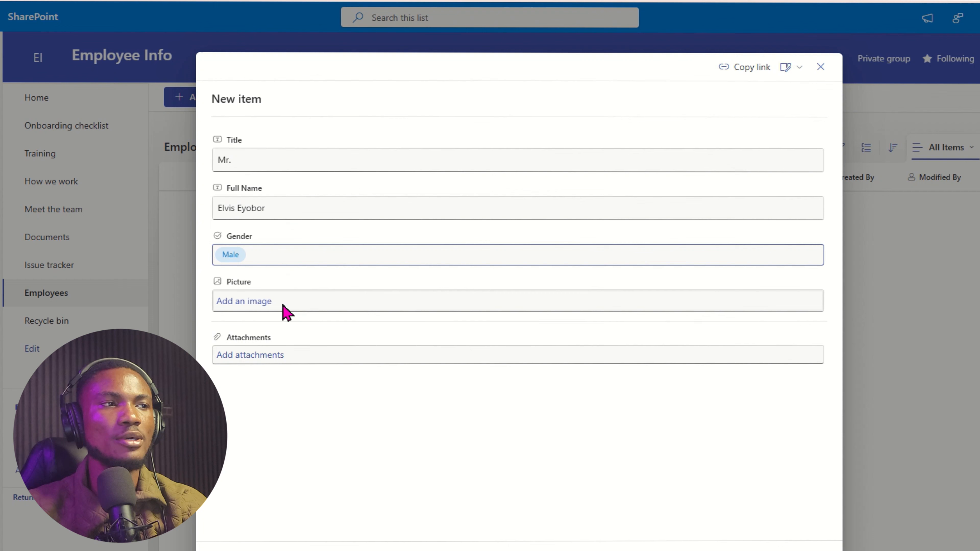
left_click(240, 303)
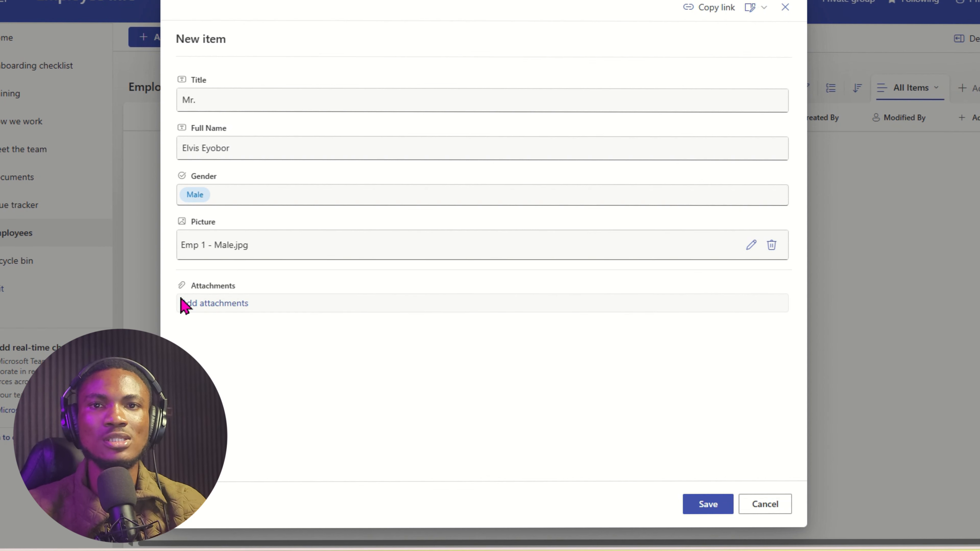
left_click(707, 507)
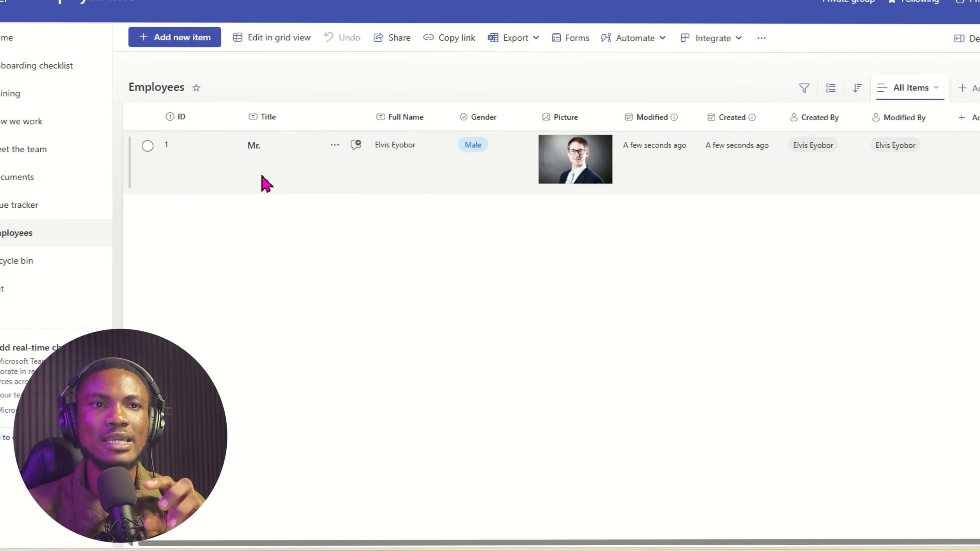
Select and deselect the first employee row, check its Modified timestamp, then start a new item.
left_click(204, 188)
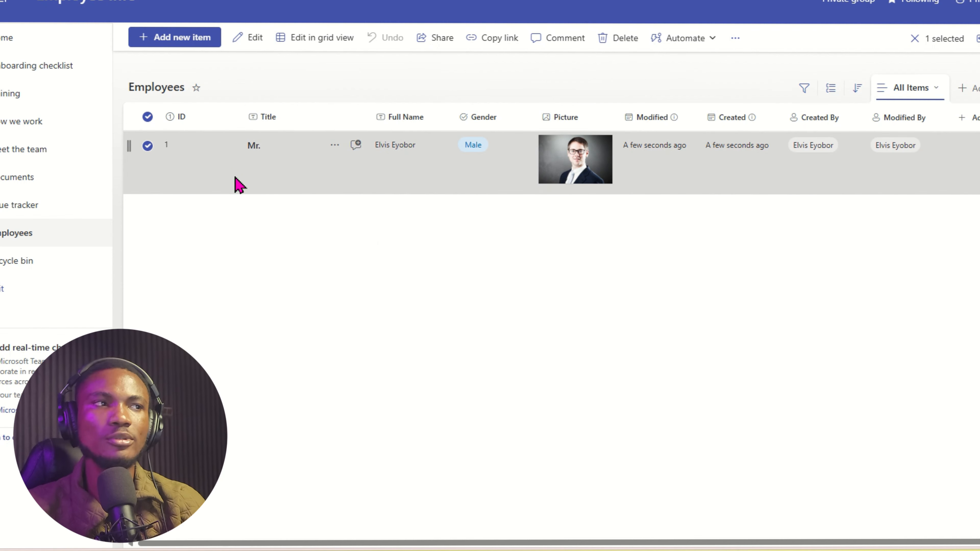
left_click(162, 147)
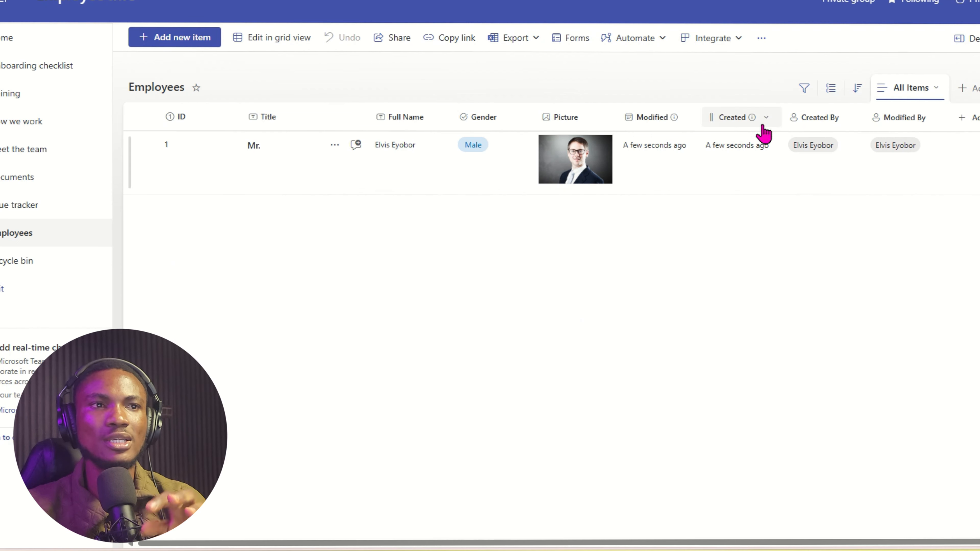
mouse_move(661, 162)
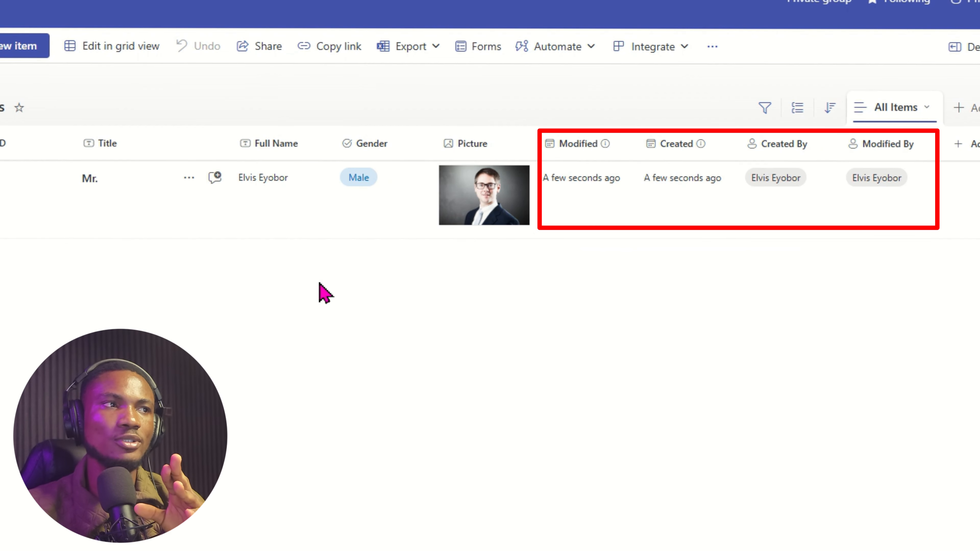
left_click(88, 65)
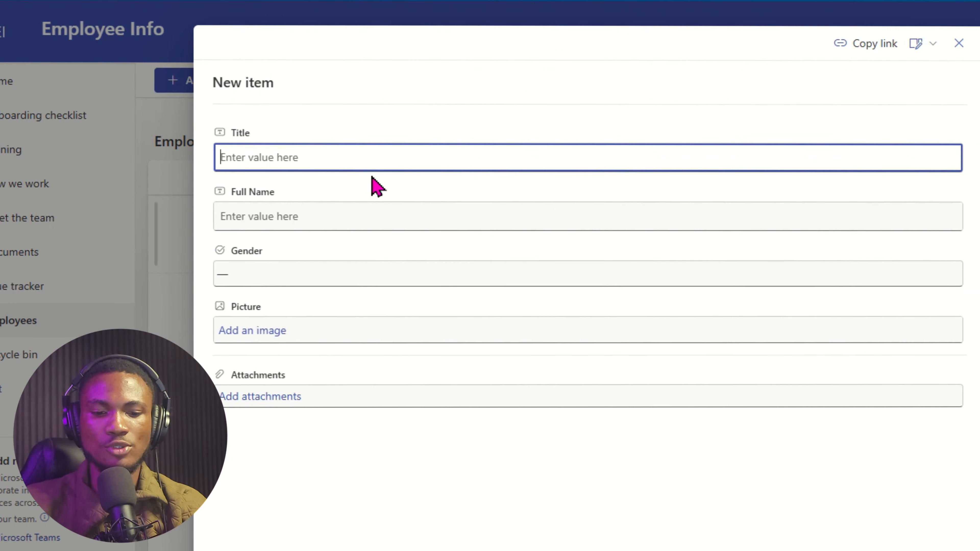
Enter Title 'Ms.' and the second employee's full name, and open the Gender choices.
type("Ms.")
key("Tab")
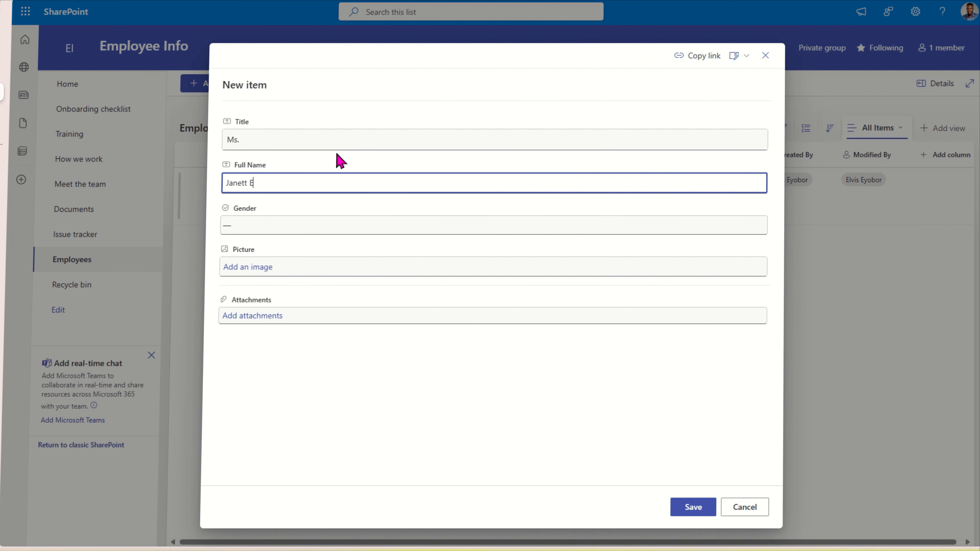
left_click(271, 228)
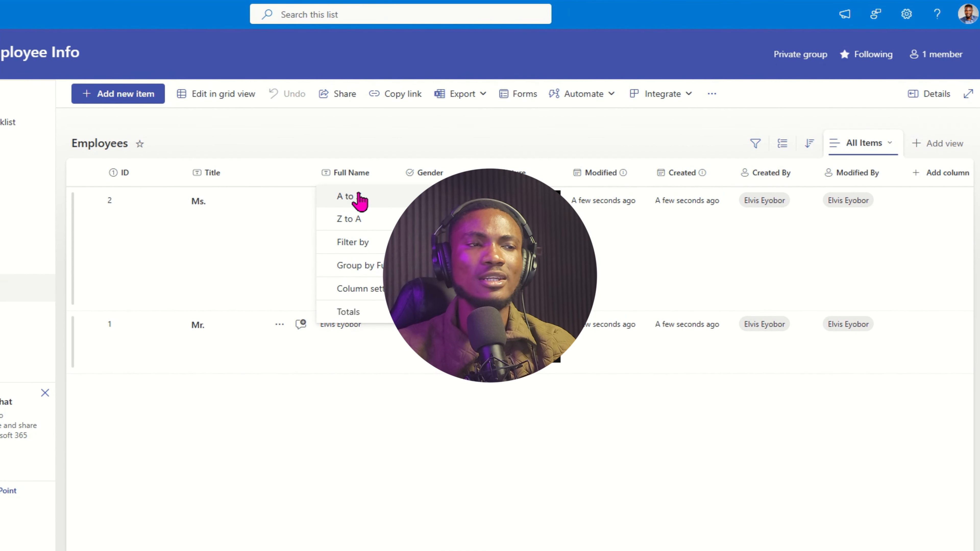
Sort by Full Name A to Z, then open and close the Full Name column's edit panel.
left_click(350, 197)
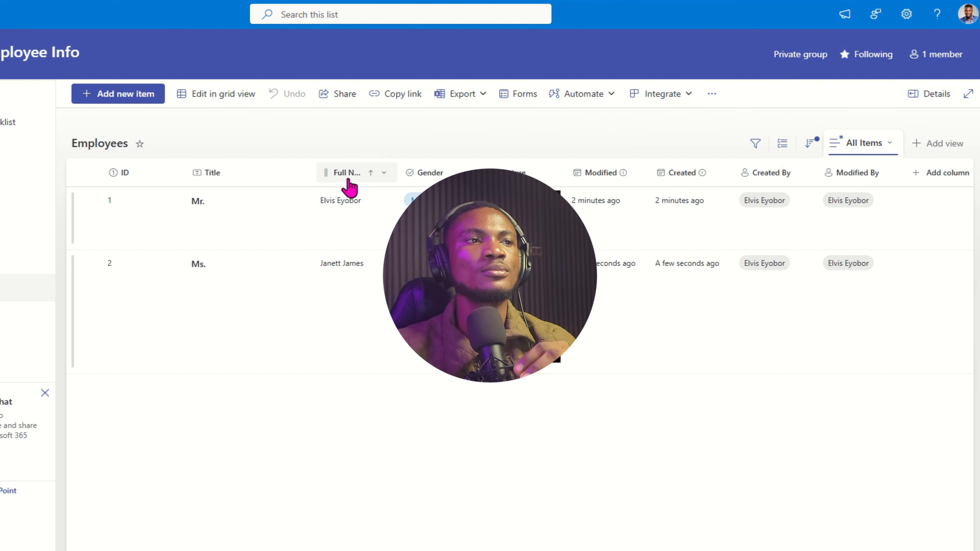
left_click(348, 181)
left_click(348, 178)
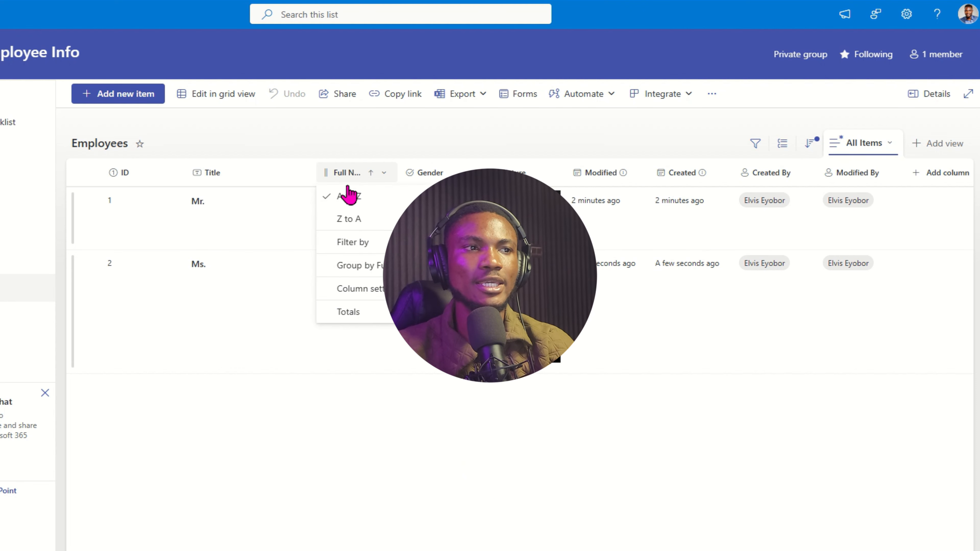
mouse_move(372, 299)
left_click(456, 290)
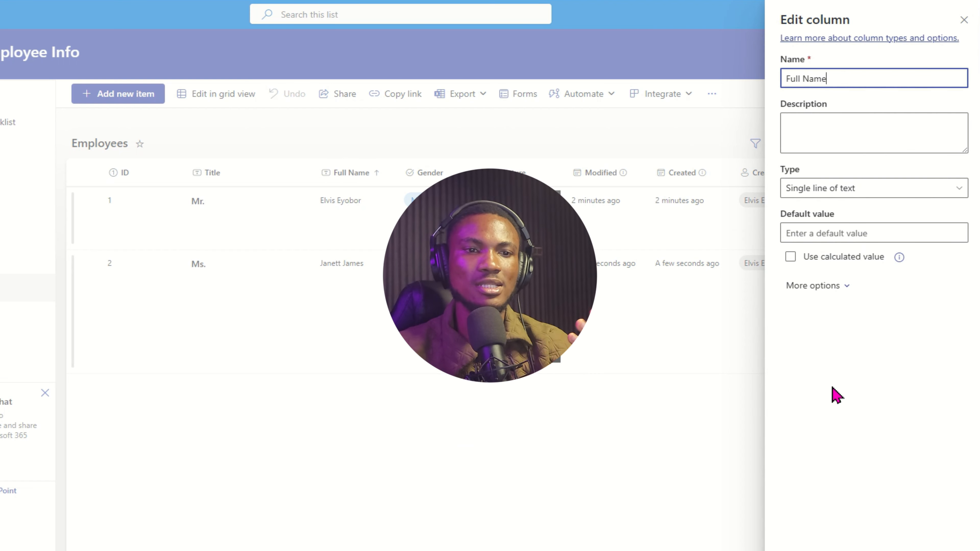
left_click(579, 257)
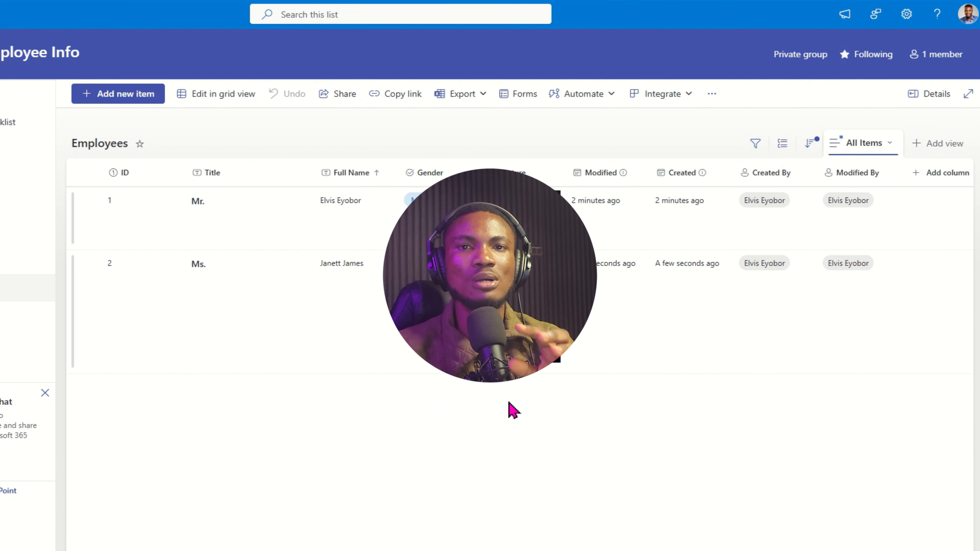
Switch the list to grid editing and edit the first employee's full name.
left_click(209, 95)
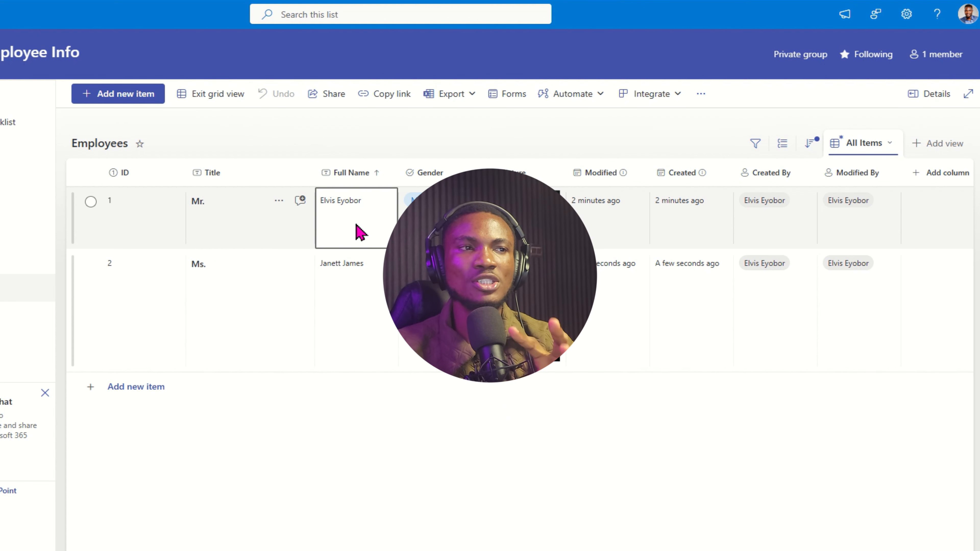
left_click(379, 221)
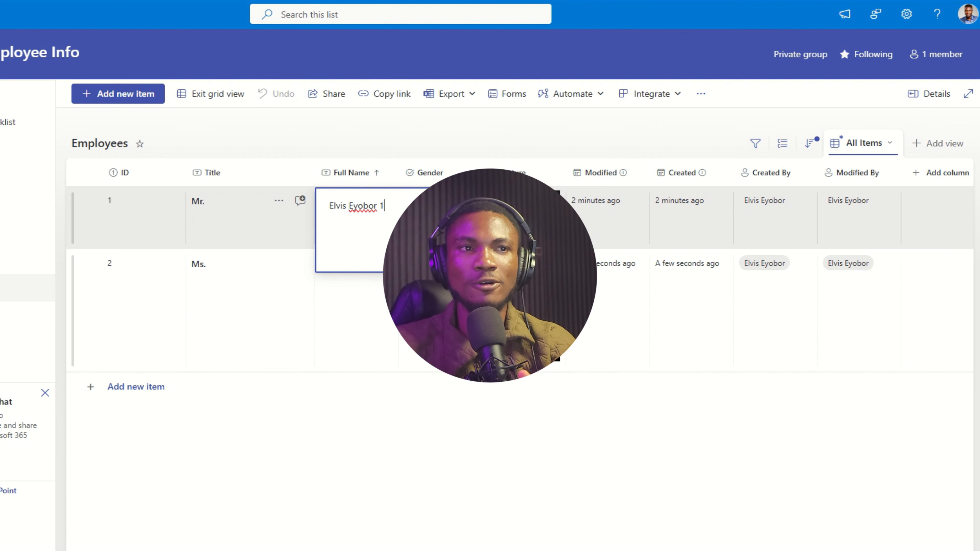
left_click(369, 319)
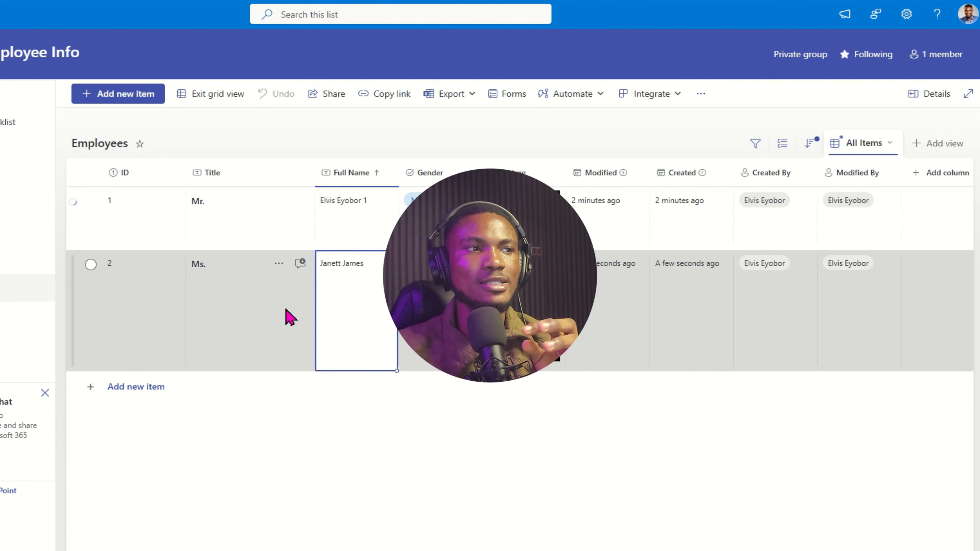
left_click(247, 330)
left_click(628, 219)
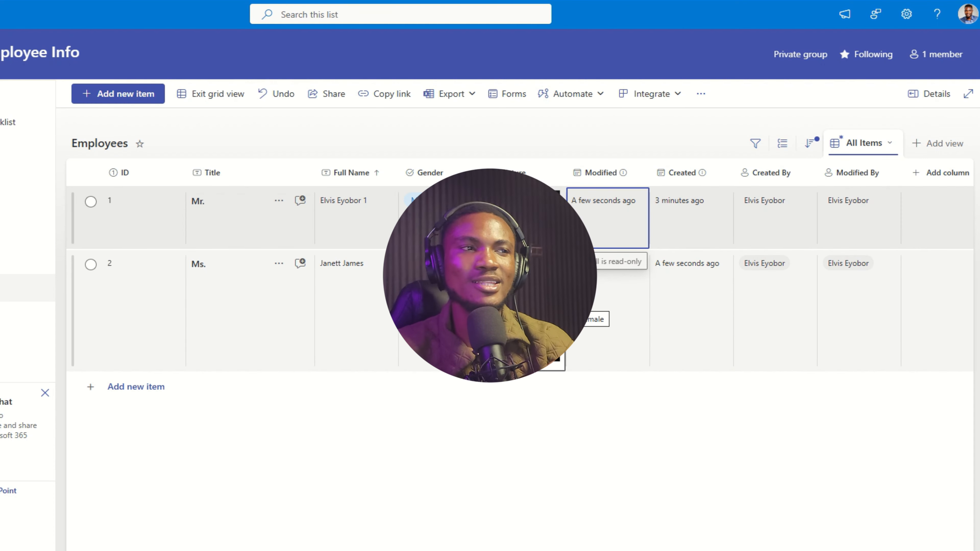
left_click(231, 335)
left_click(369, 289)
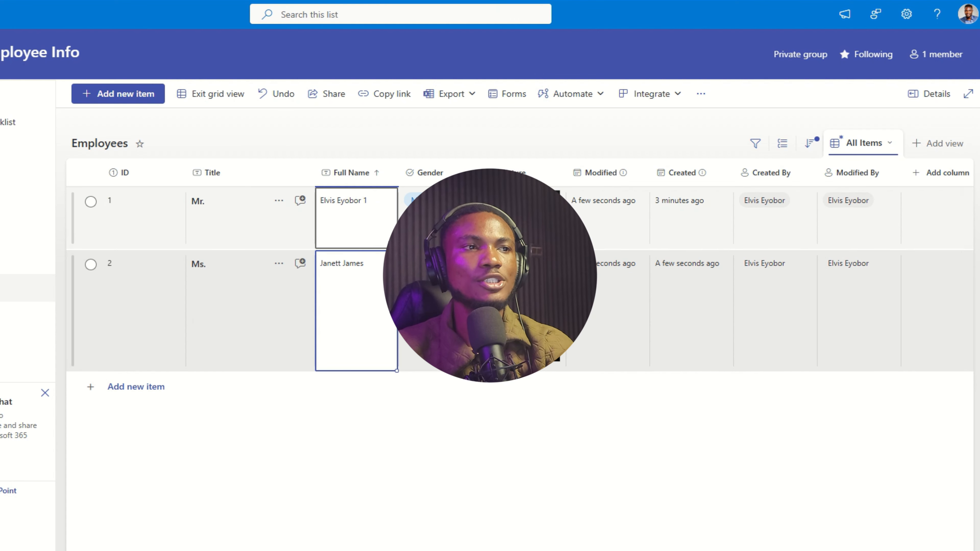
double_click(379, 205)
left_click(357, 318)
Change row 1's Gender to Others and inspect its Modified, Created, ID and Modified By cells.
left_click(436, 216)
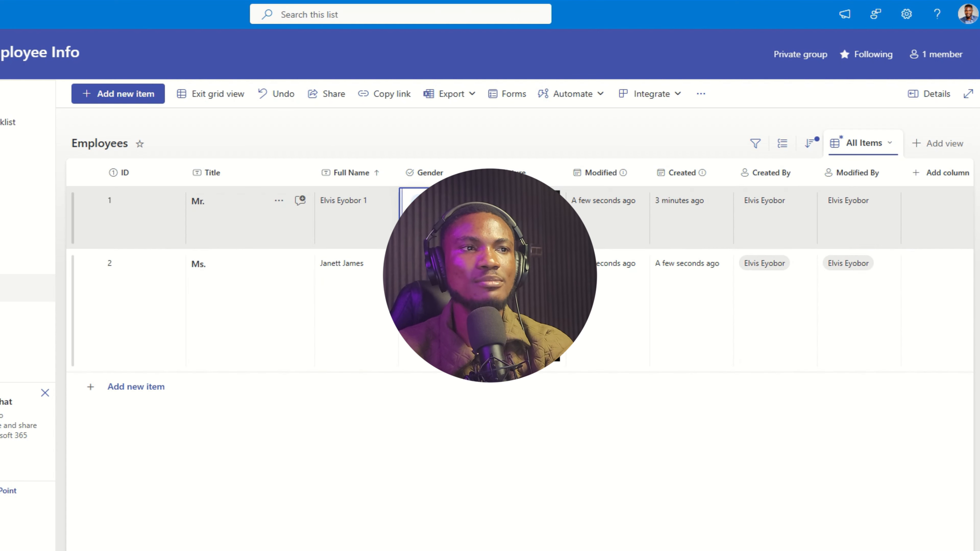
left_click(435, 332)
left_click(435, 217)
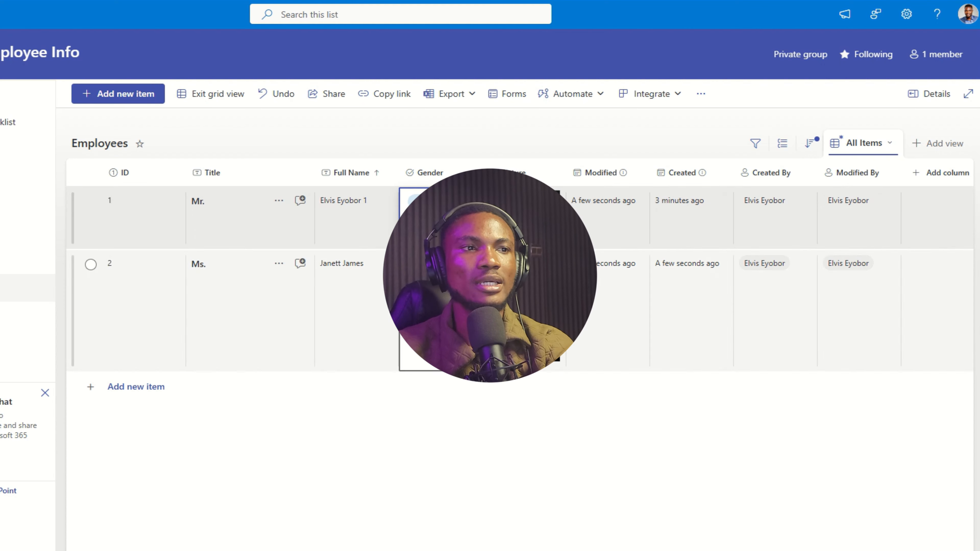
left_click(435, 305)
left_click(619, 236)
left_click(733, 228)
left_click(637, 239)
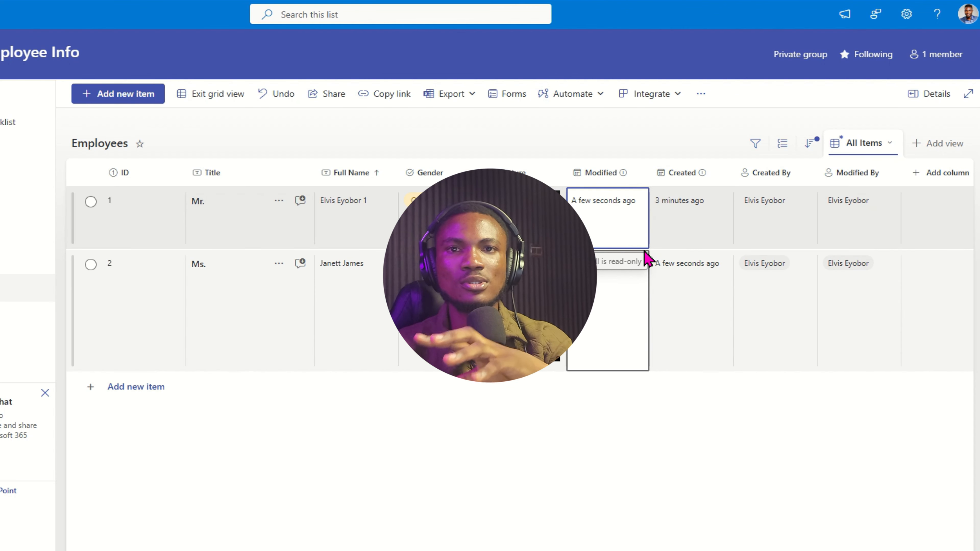
mouse_move(638, 240)
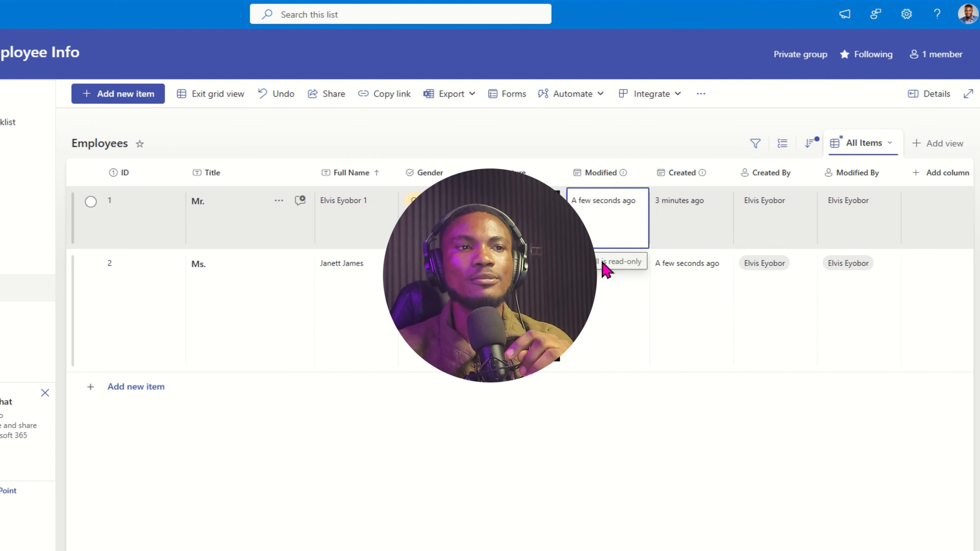
left_click(706, 203)
left_click(131, 223)
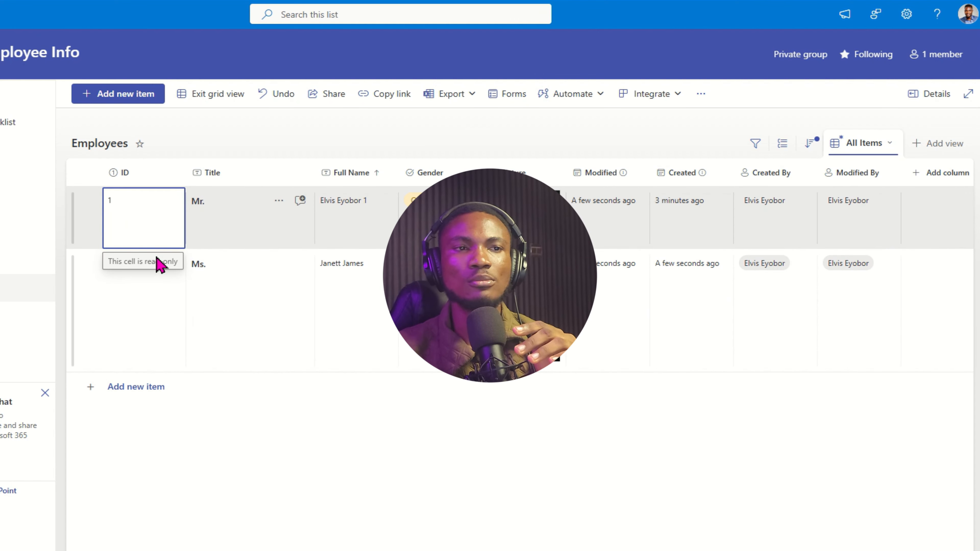
left_click(862, 226)
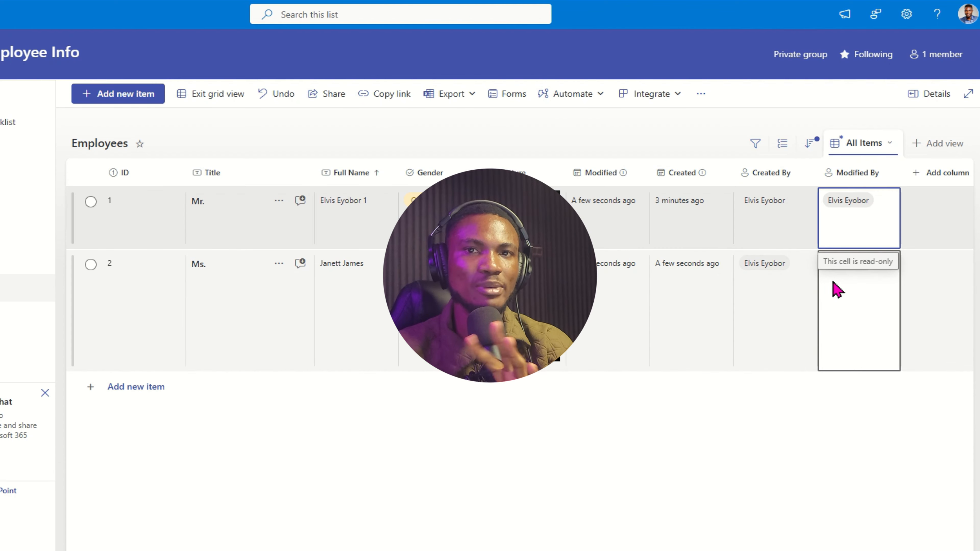
Edit the first employee's Title from 'Mr.' to 'Mr' and commit it.
left_click(278, 225)
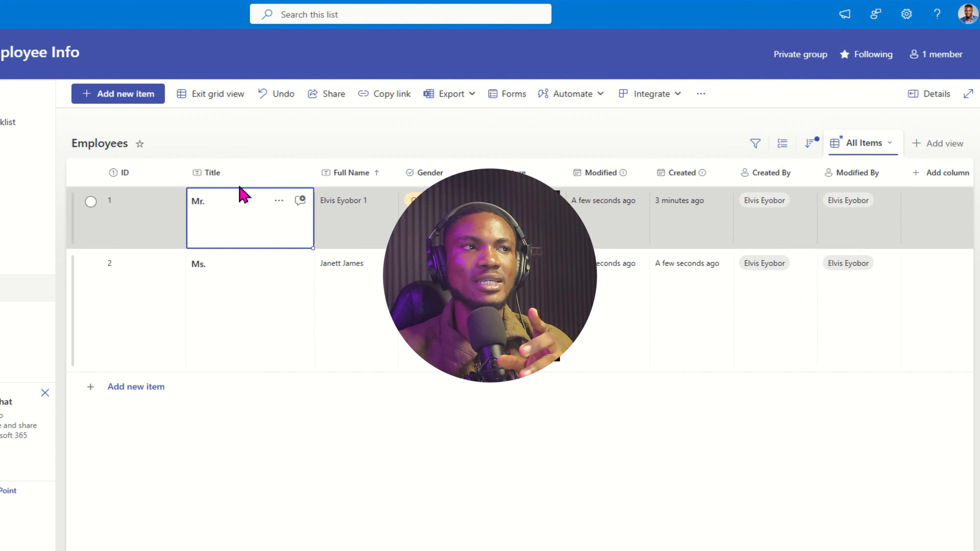
double_click(351, 219)
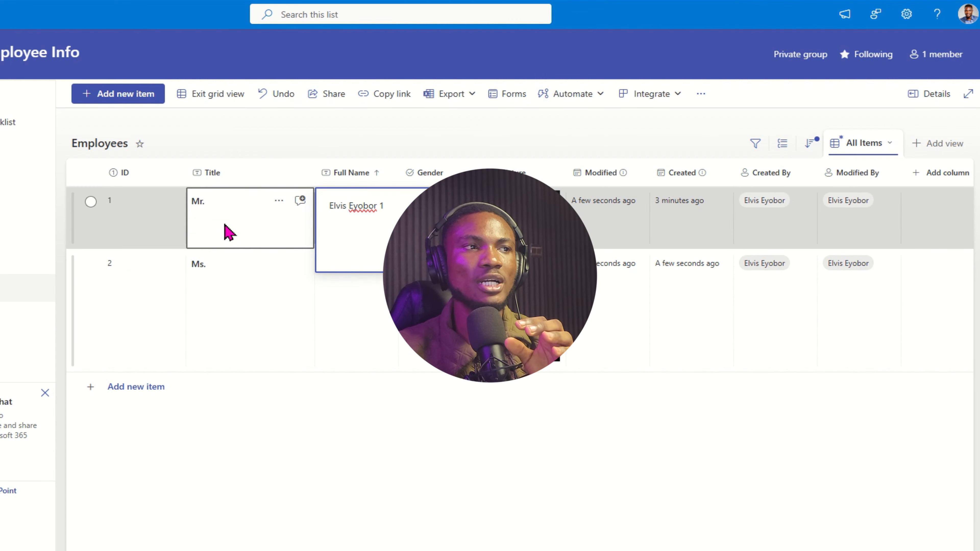
double_click(251, 219)
left_click(207, 340)
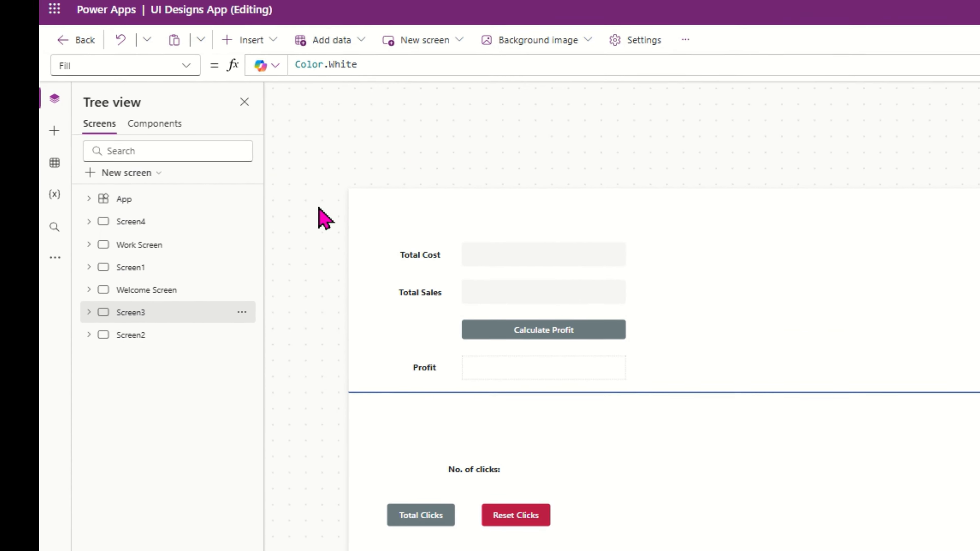
In the Data pane, add data through the SharePoint connector using the existing connection.
left_click(55, 164)
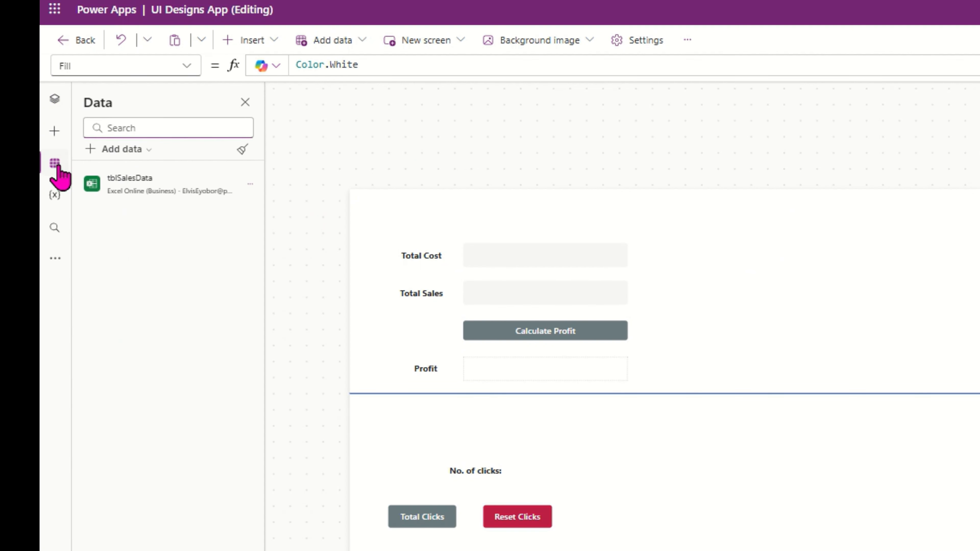
left_click(123, 149)
scroll(140, 309, "down", 1)
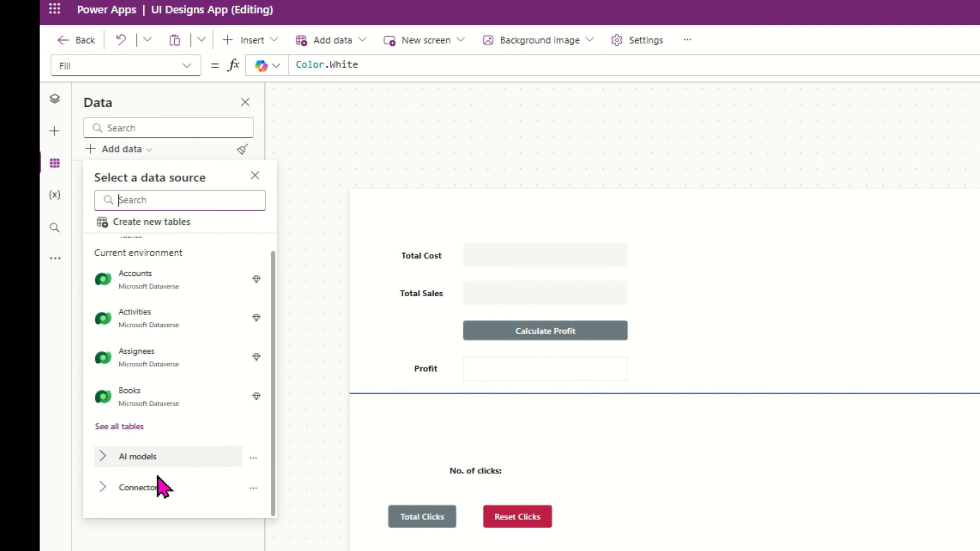
scroll(154, 496, "down", 10)
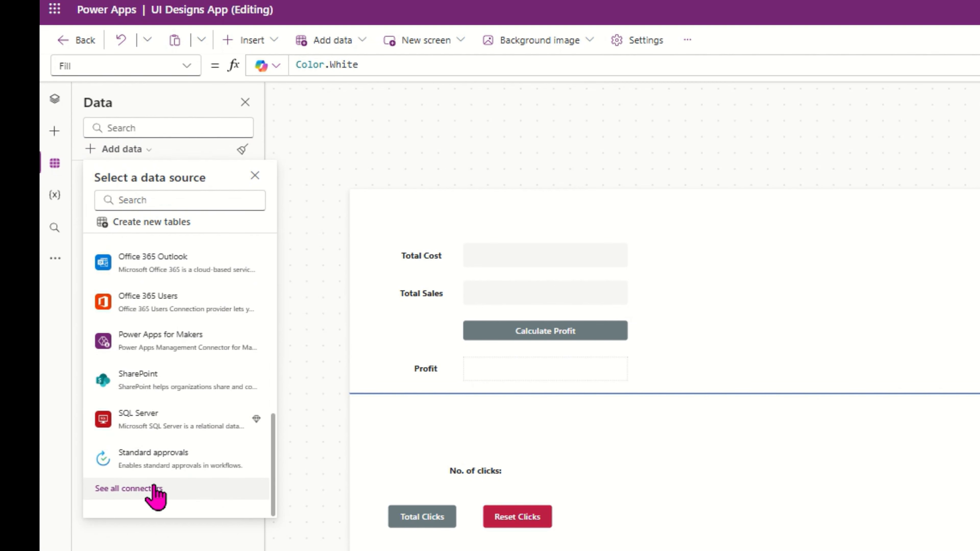
left_click(169, 386)
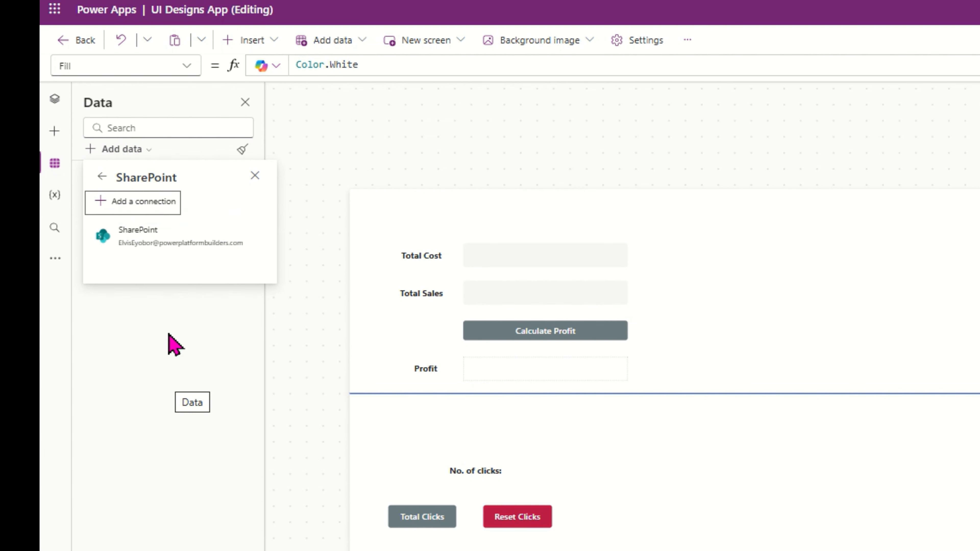
left_click(172, 236)
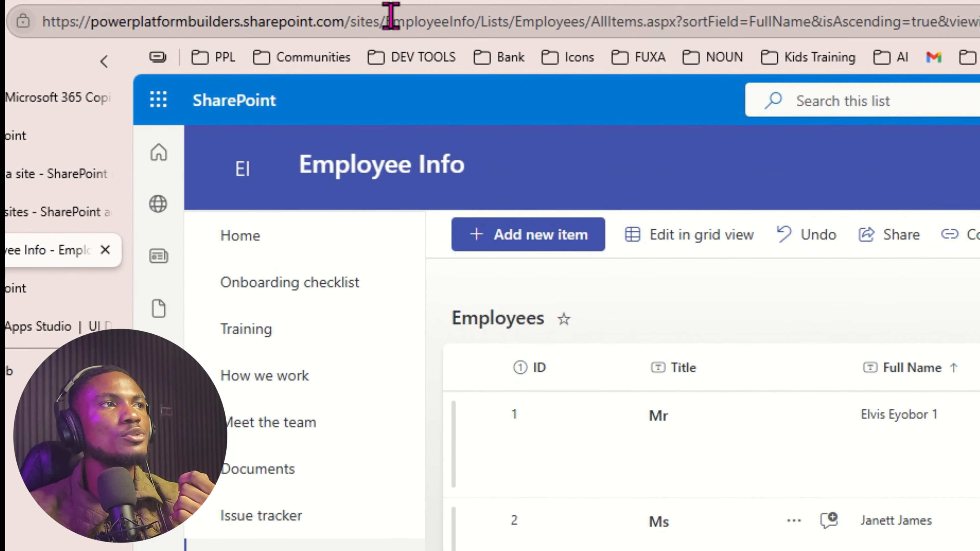
Select the list's web address up to 'EmployeeInfo/' in the browser address bar.
left_click_drag(386, 22, 150, 32)
key("ctrl+c")
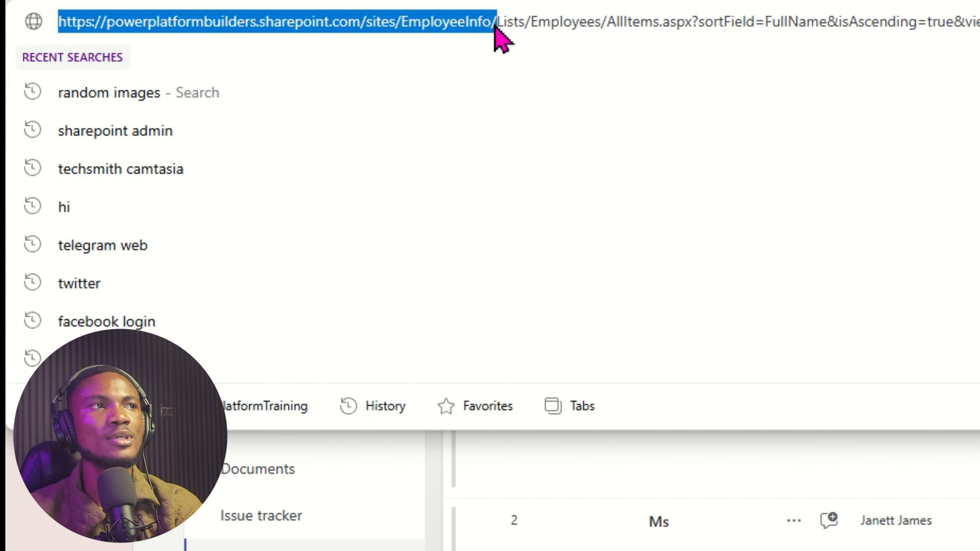
left_click(507, 23)
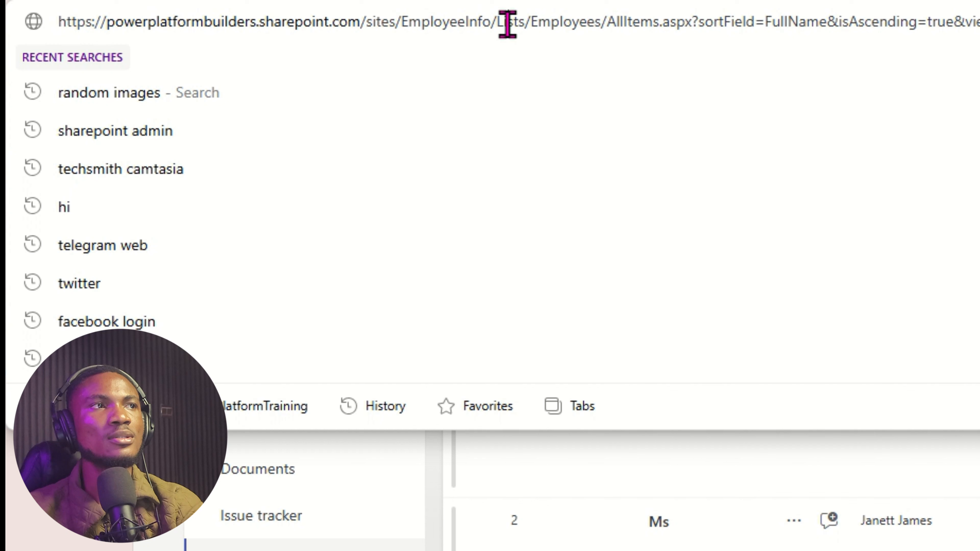
double_click(575, 23)
left_click(459, 23)
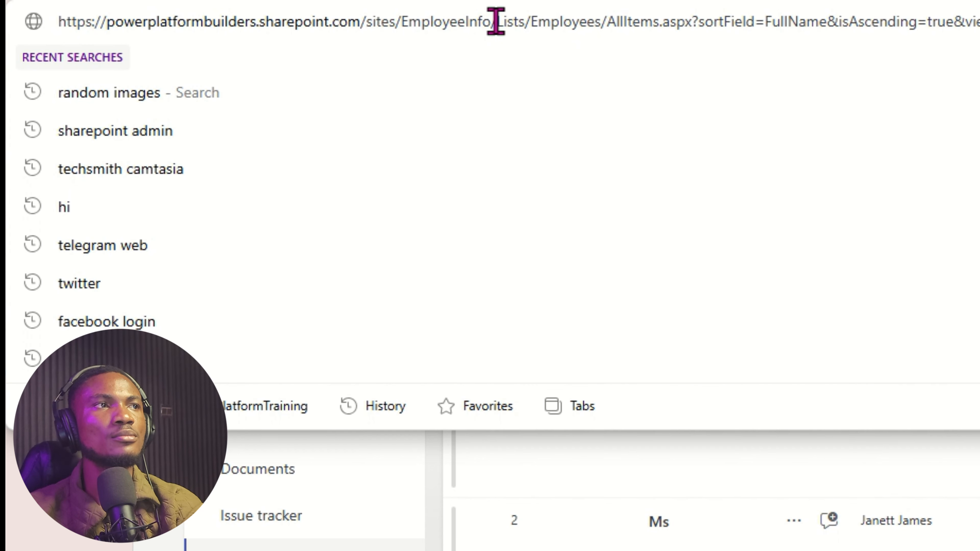
left_click_drag(496, 21, 58, 23)
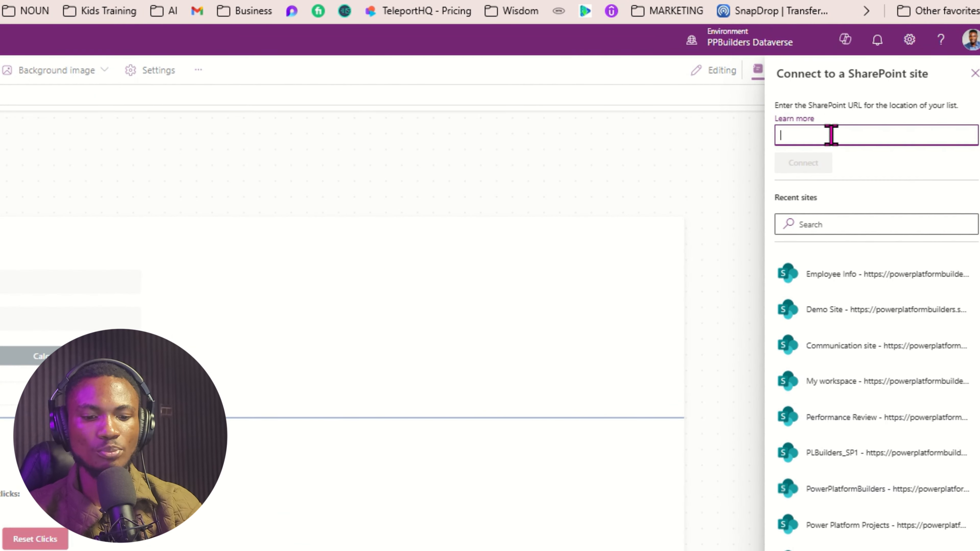
Connect to the pasted Employee Info site URL and add its Employees list to the app.
key("ctrl+v")
left_click(795, 164)
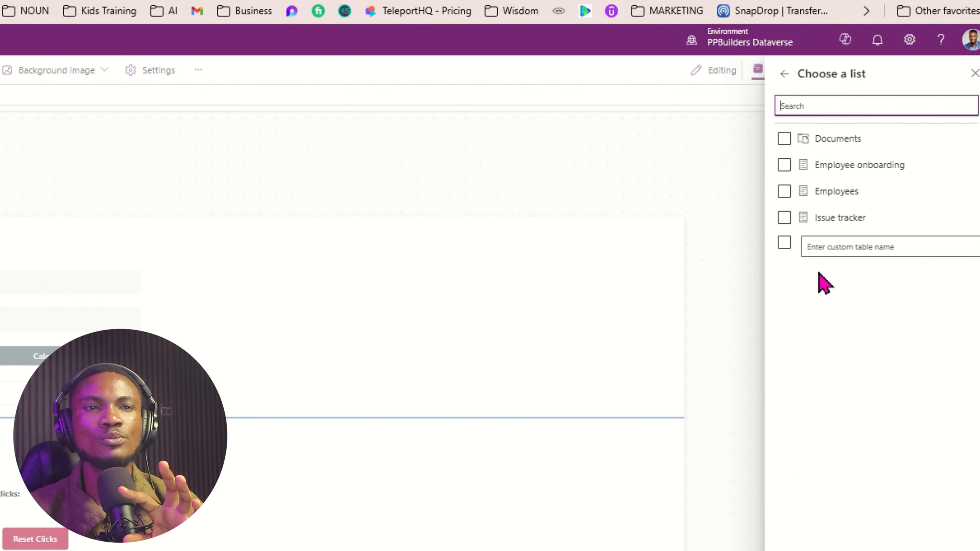
left_click(838, 165)
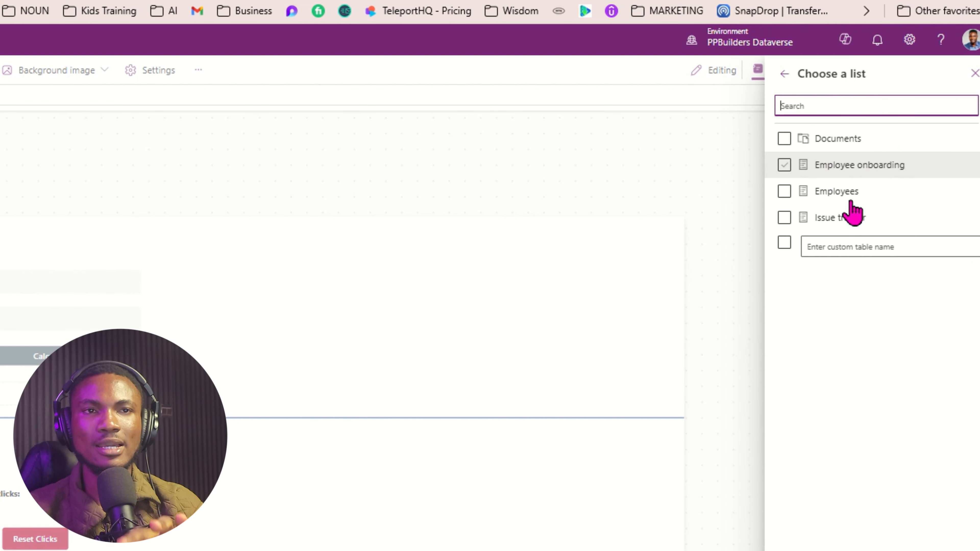
left_click(863, 218)
left_click(848, 193)
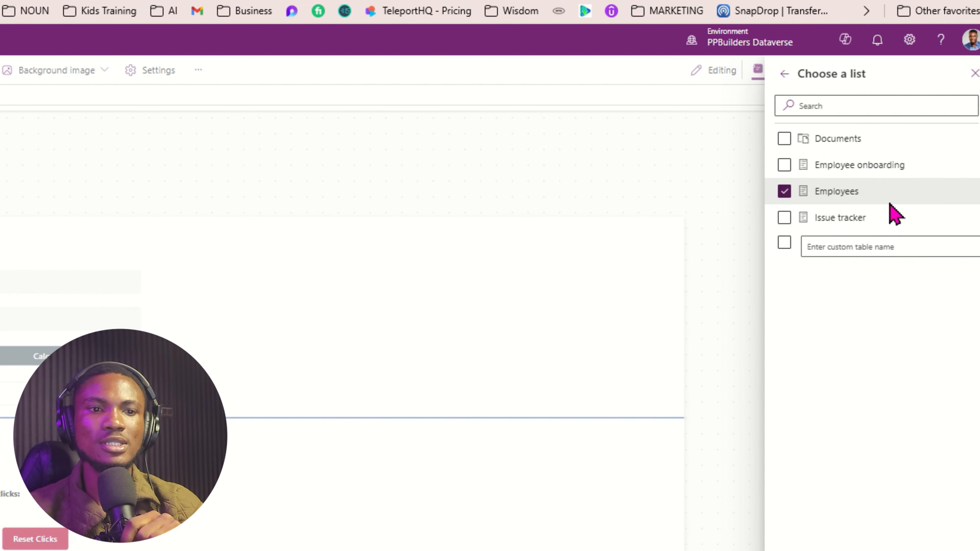
left_click(803, 527)
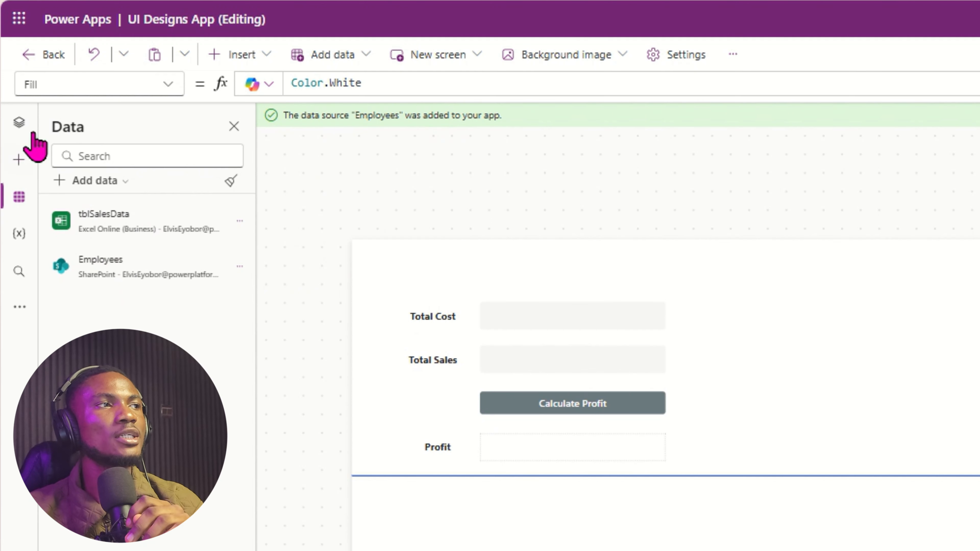
Insert a vertical gallery on the screen using the 'gall' control search.
left_click(19, 122)
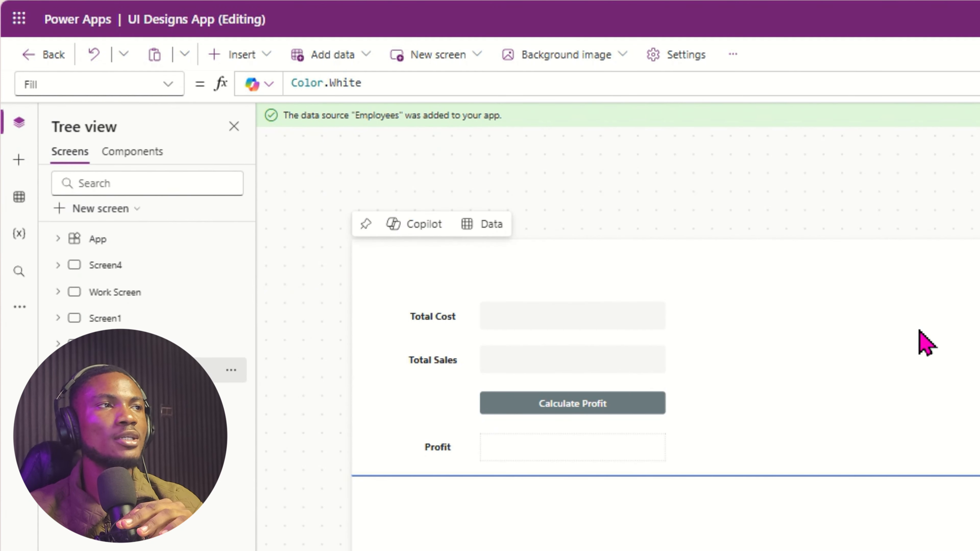
left_click(237, 54)
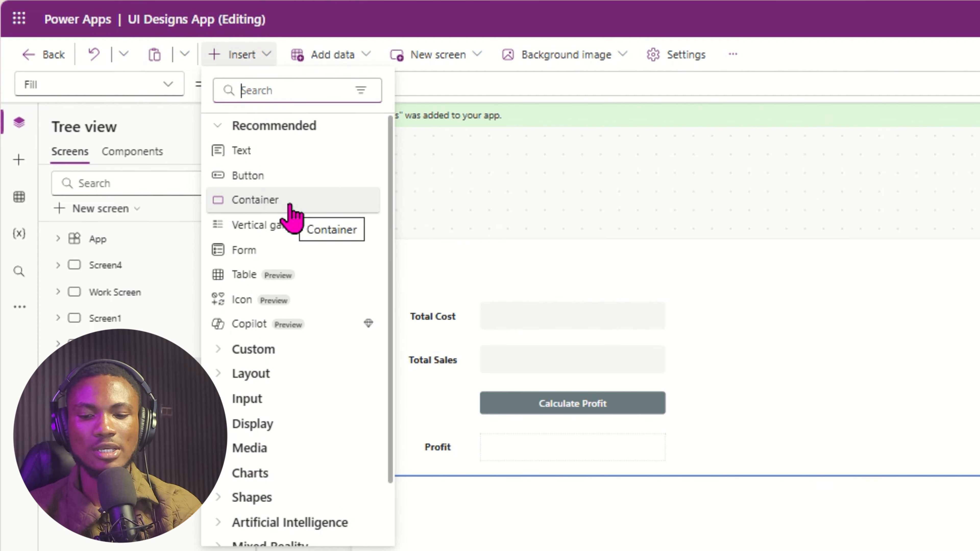
type("gall")
left_click(312, 155)
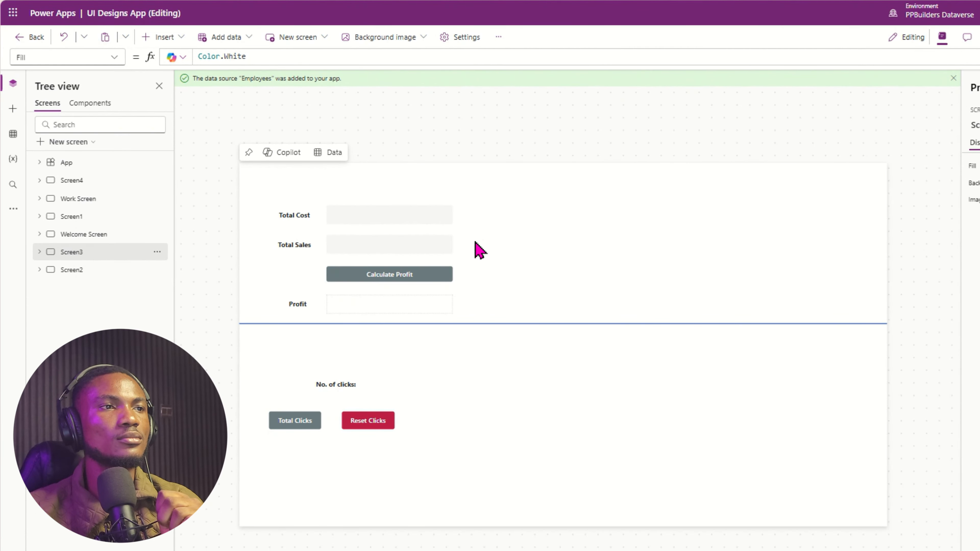
Position the gallery at 560, 110 and set its data source to the Employees list.
left_click_drag(531, 409, 787, 453)
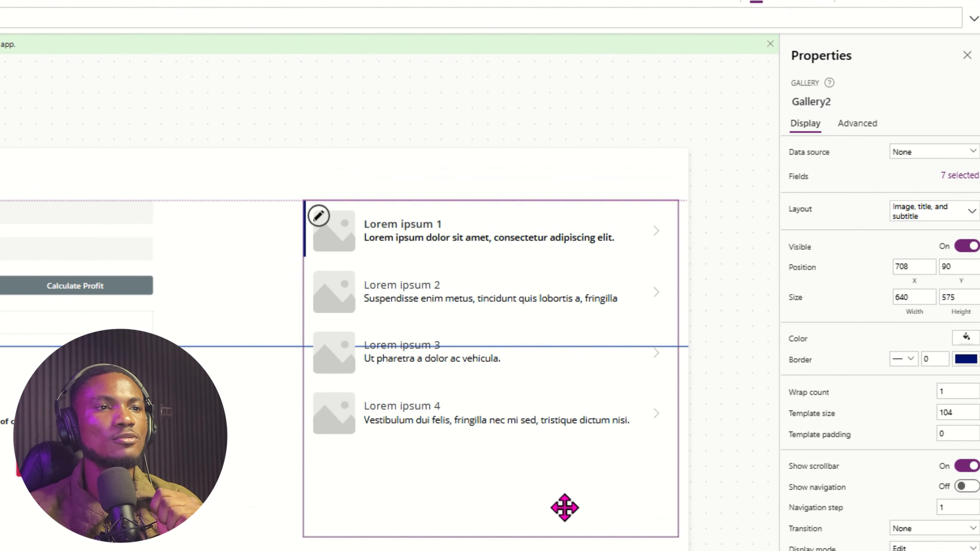
left_click_drag(564, 507, 479, 519)
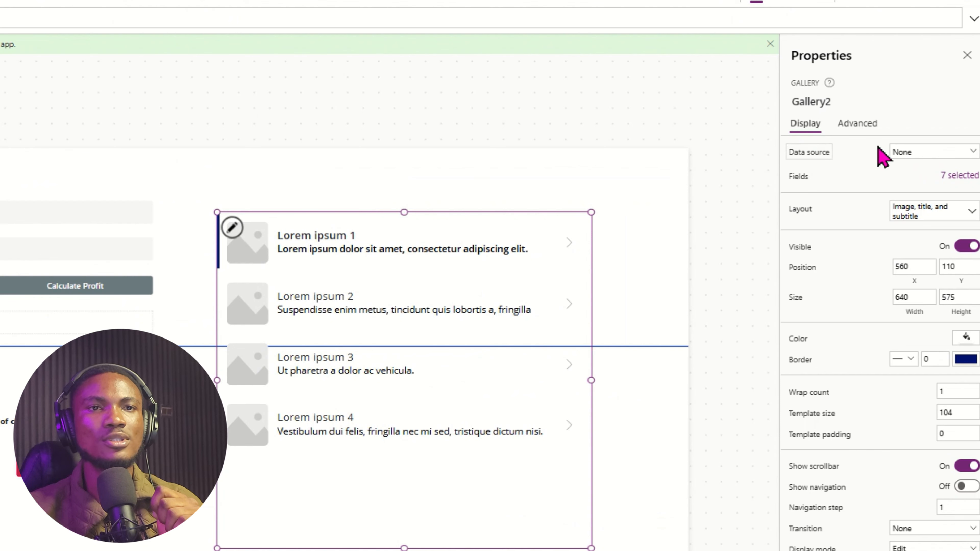
left_click(925, 154)
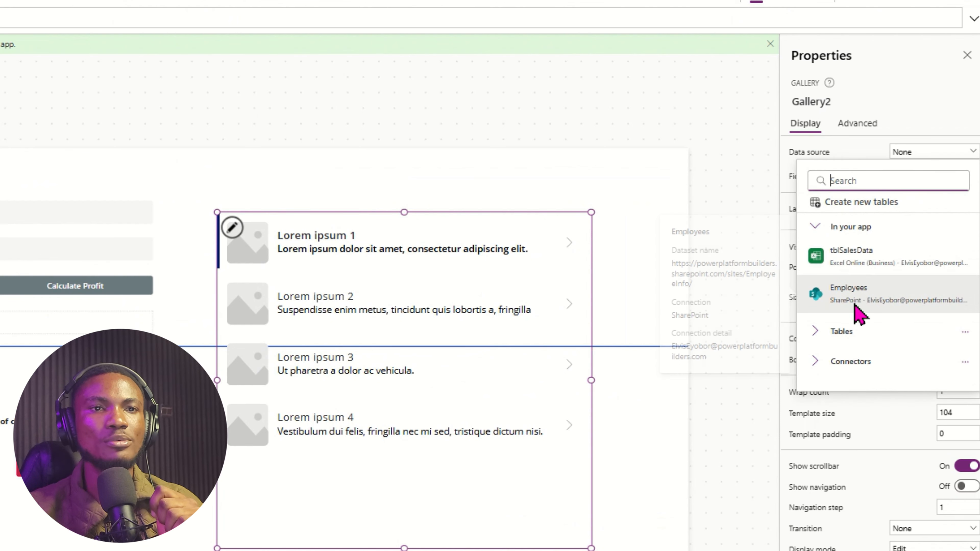
left_click(860, 295)
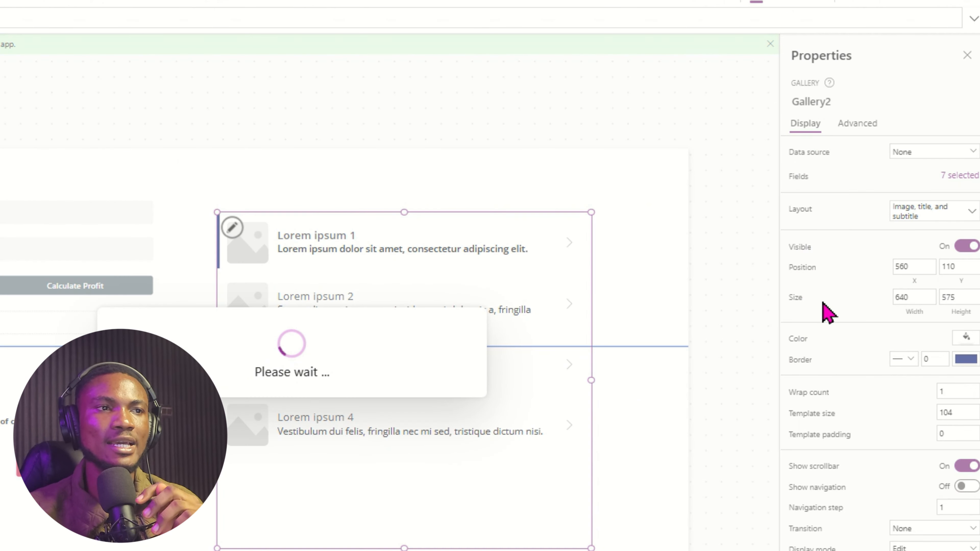